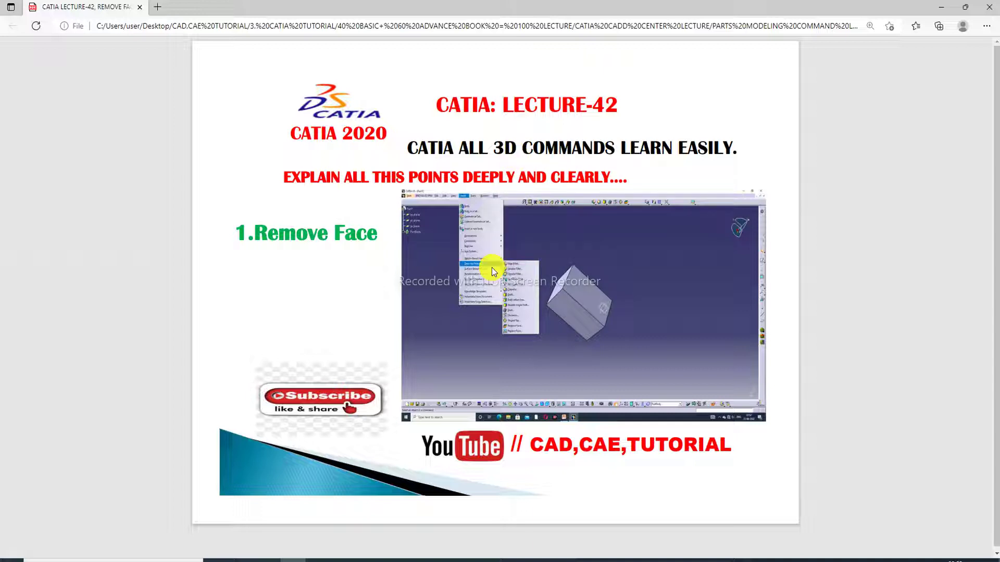
Sketch a rectangle from the origin on the xy plane, then exit the sketcher.
{"action": "left_click", "coordinate": [454, 561]}
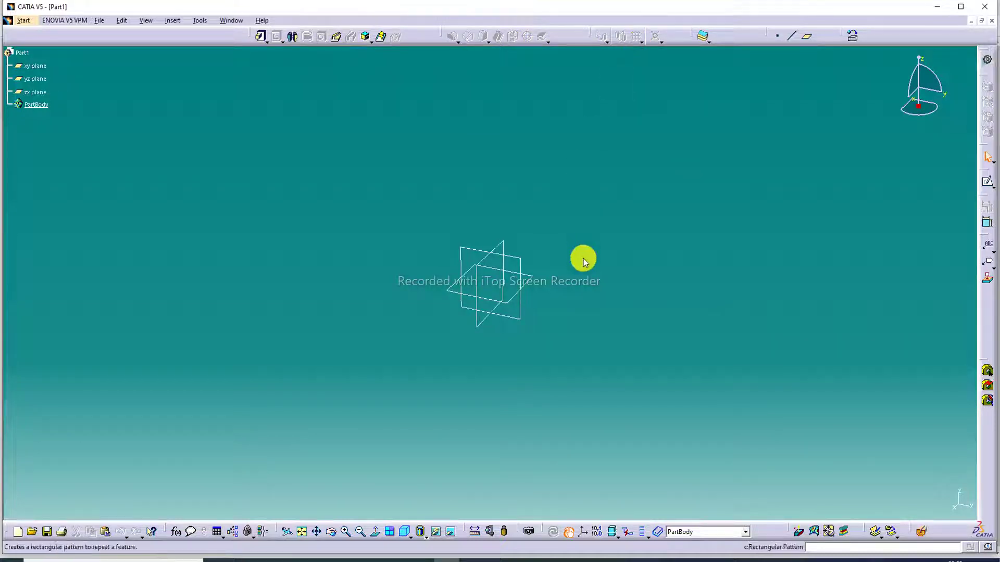
{"action": "left_click", "coordinate": [534, 284]}
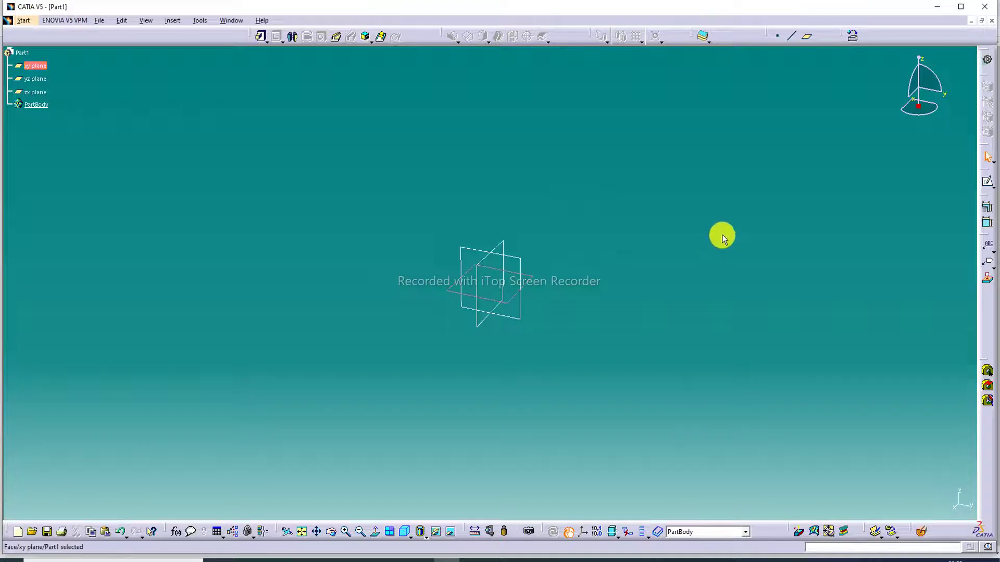
{"action": "left_click", "coordinate": [987, 181]}
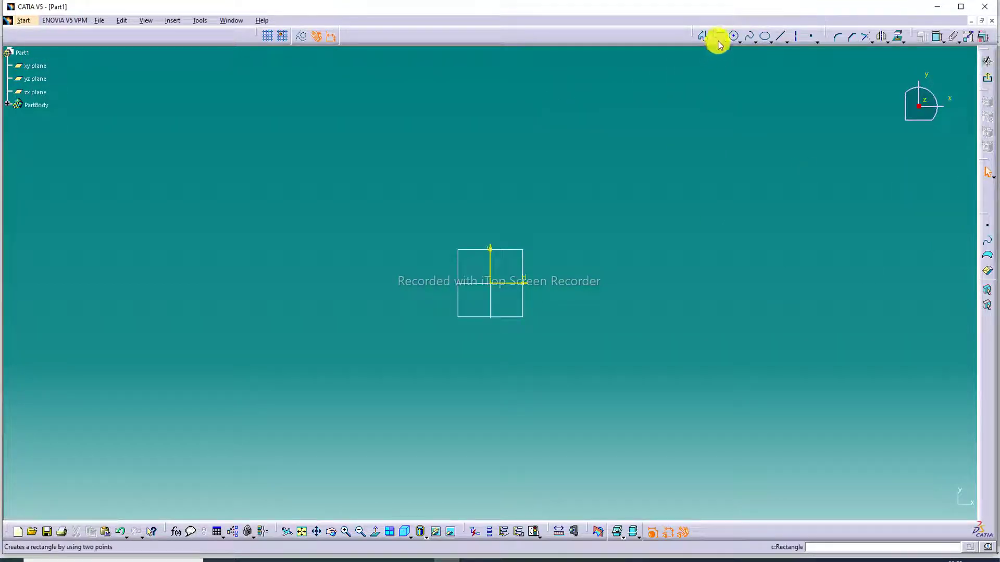
{"action": "left_click", "coordinate": [720, 38]}
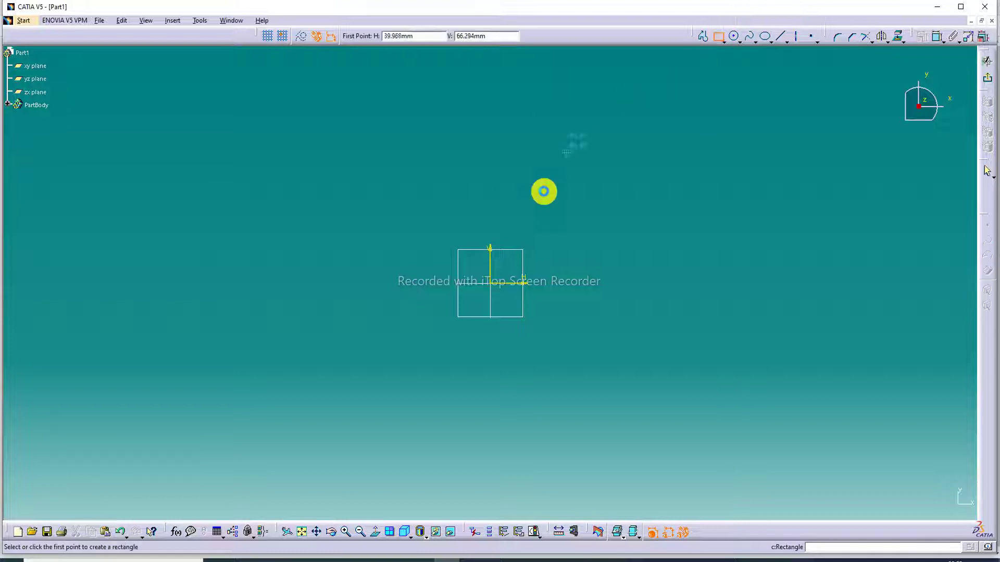
{"action": "left_click", "coordinate": [495, 283]}
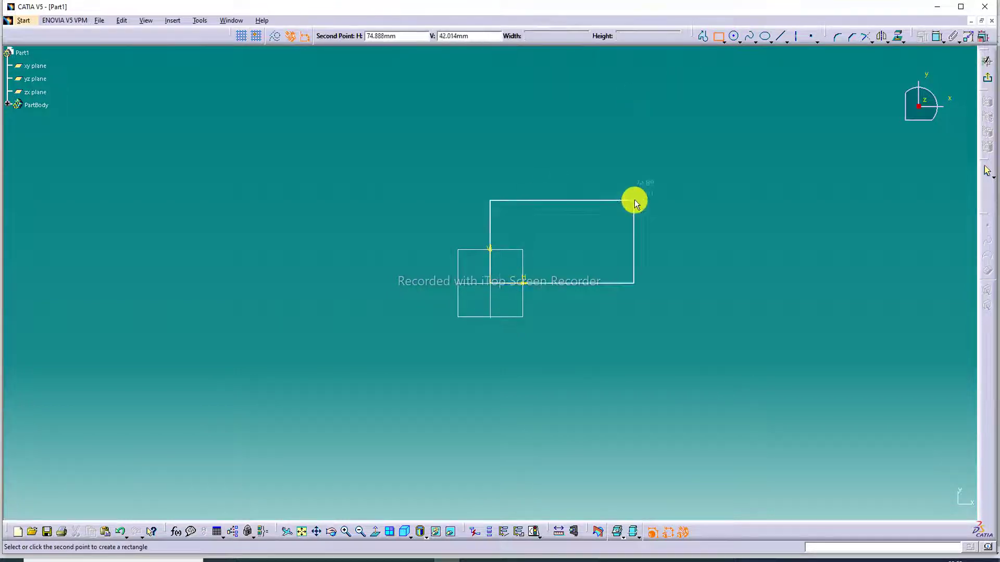
{"action": "left_click", "coordinate": [658, 164]}
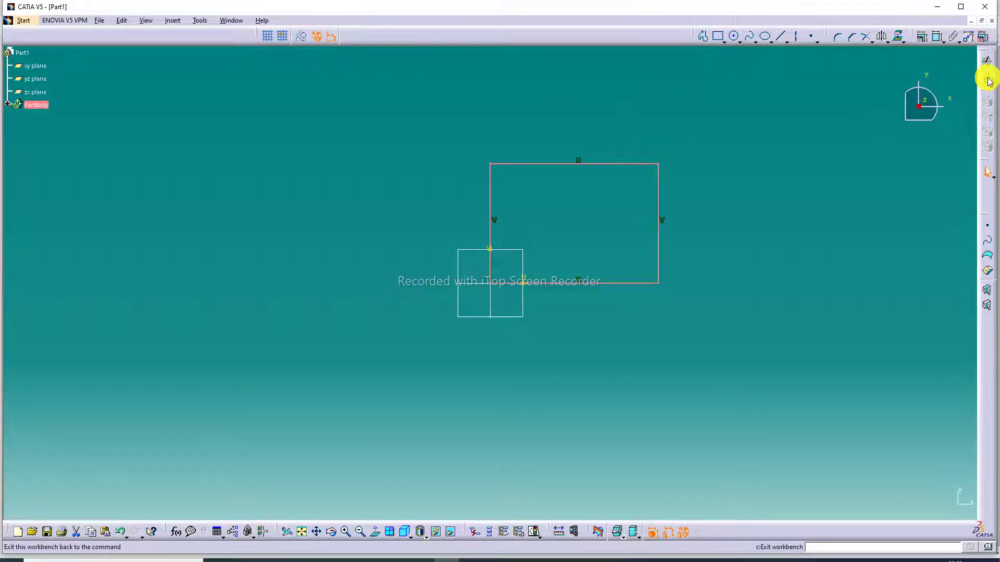
{"action": "left_click", "coordinate": [987, 61]}
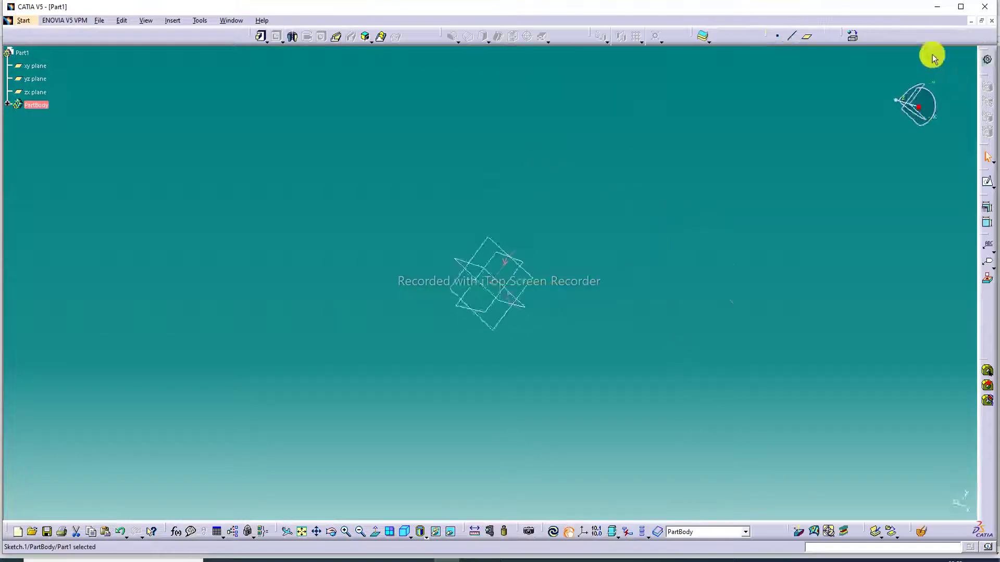
Pad the rectangle sketch with a length of 3.
{"action": "left_click", "coordinate": [261, 36]}
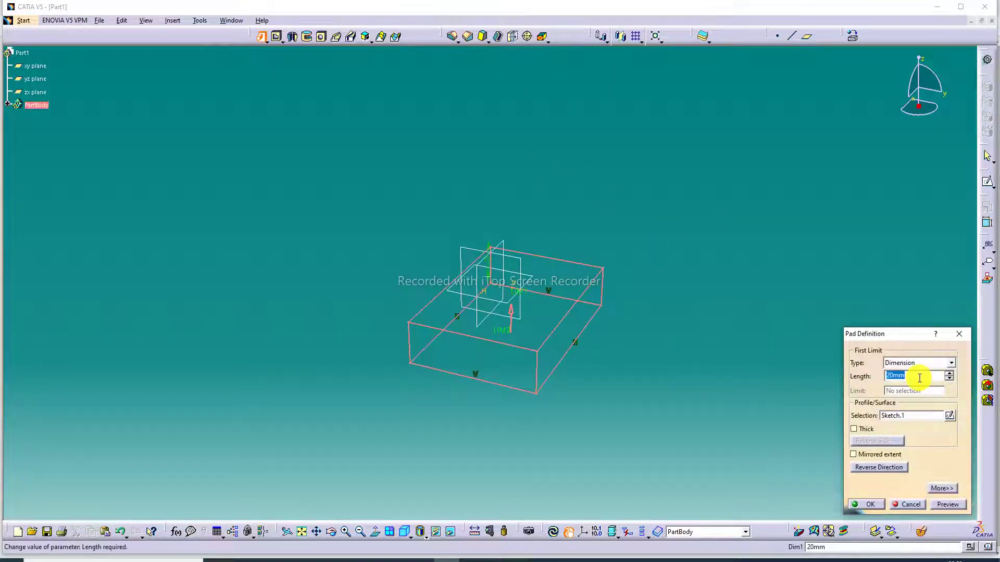
{"action": "type", "text": "30"}
{"action": "key", "text": "Return"}
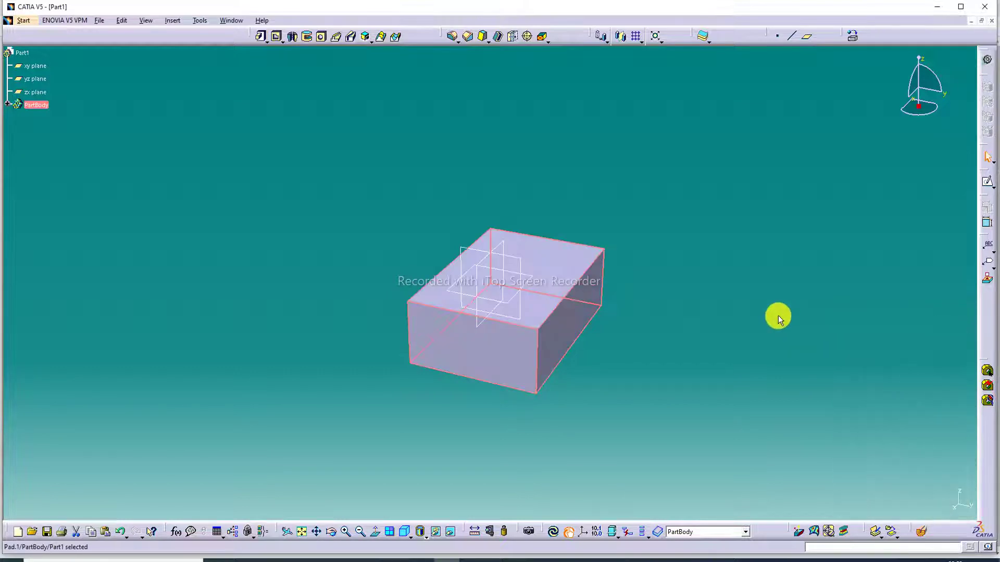
Set Pad.1's fill colour to dark red and fit the block in view.
{"action": "left_click", "coordinate": [8, 105]}
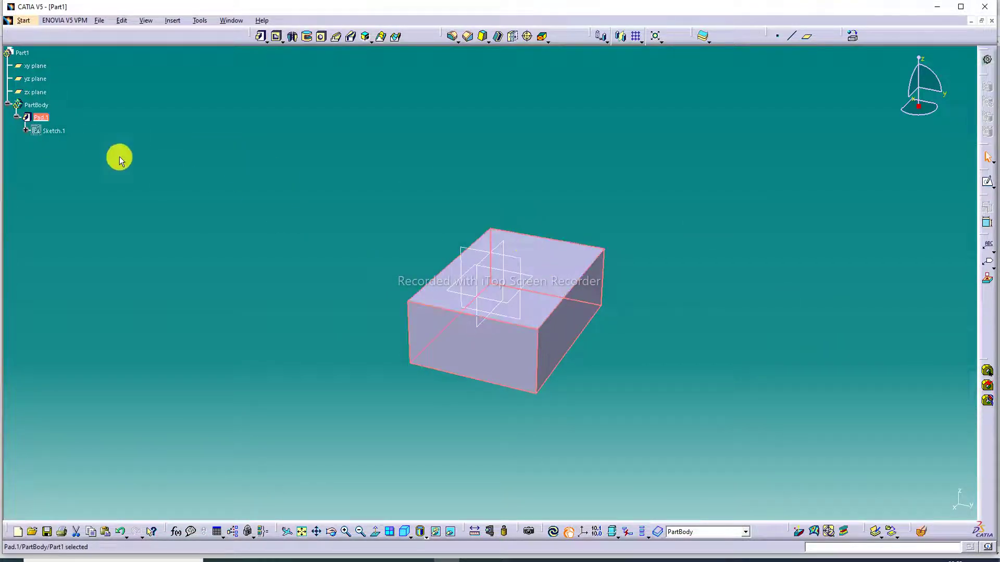
{"action": "right_click", "coordinate": [36, 117]}
{"action": "left_click", "coordinate": [77, 166]}
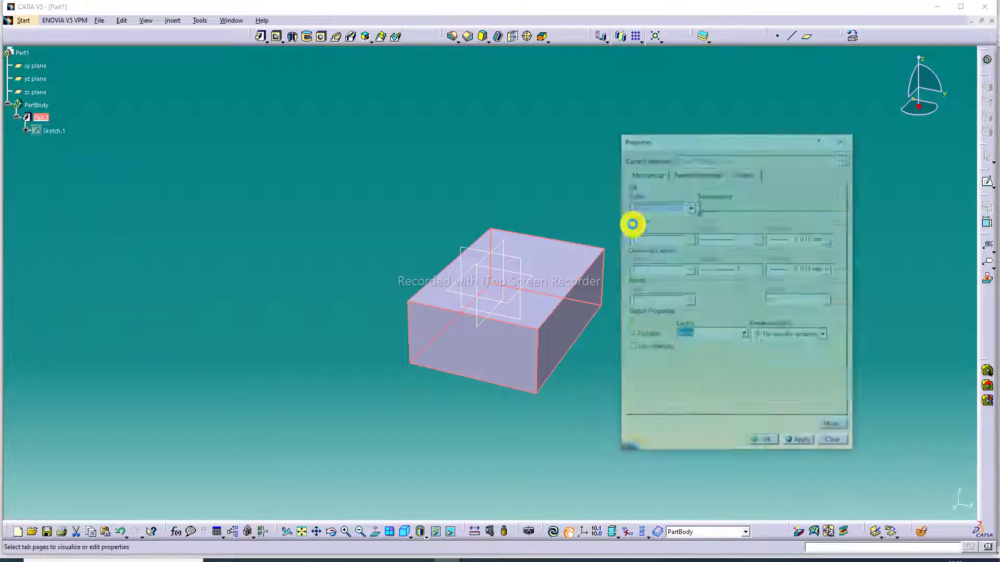
{"action": "left_click", "coordinate": [682, 208]}
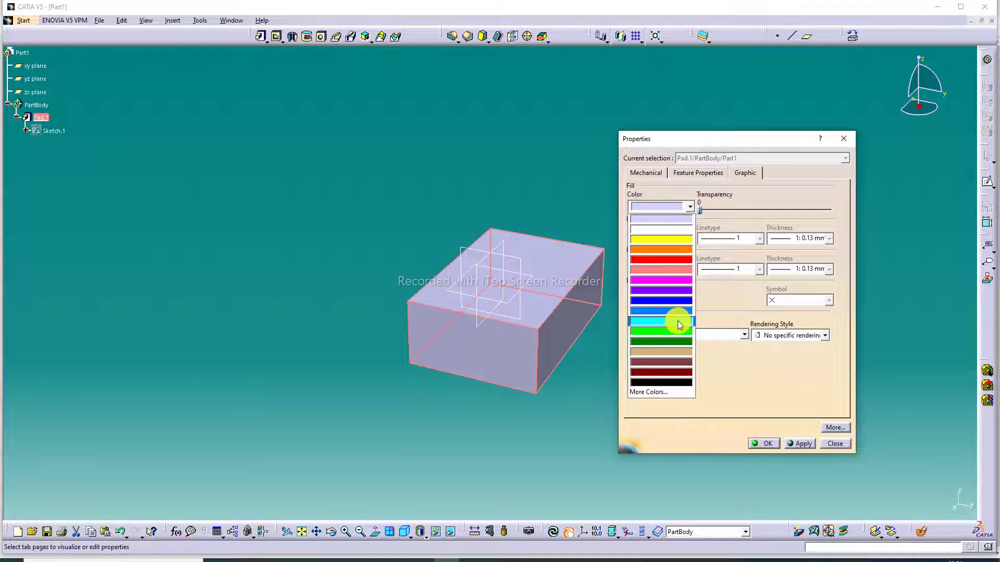
{"action": "left_click", "coordinate": [671, 371]}
{"action": "left_click", "coordinate": [763, 444]}
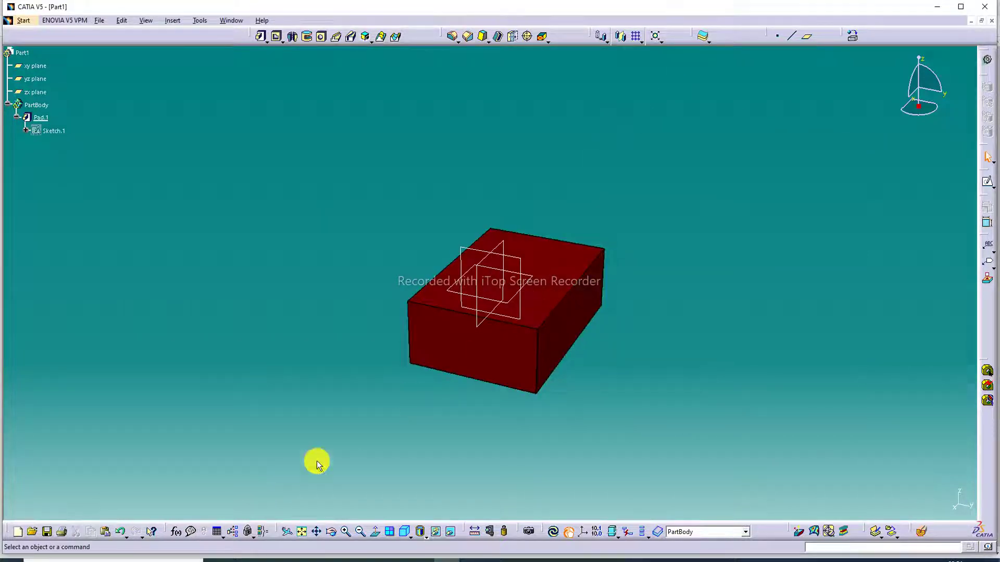
{"action": "left_click", "coordinate": [303, 531]}
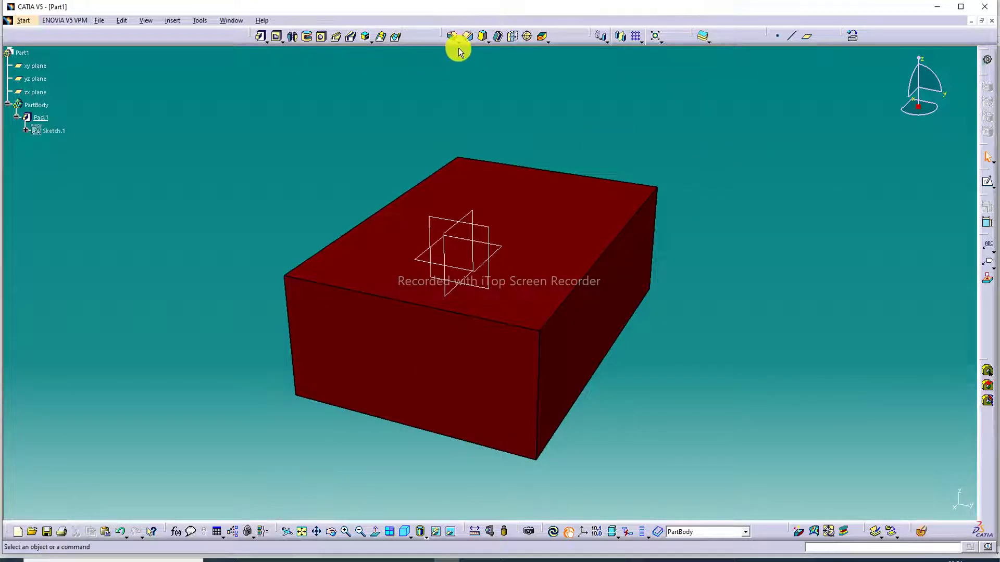
Start EdgeFillet.1 from the Remove Face flyout, showing a 5mm default radius.
{"action": "left_click", "coordinate": [546, 40]}
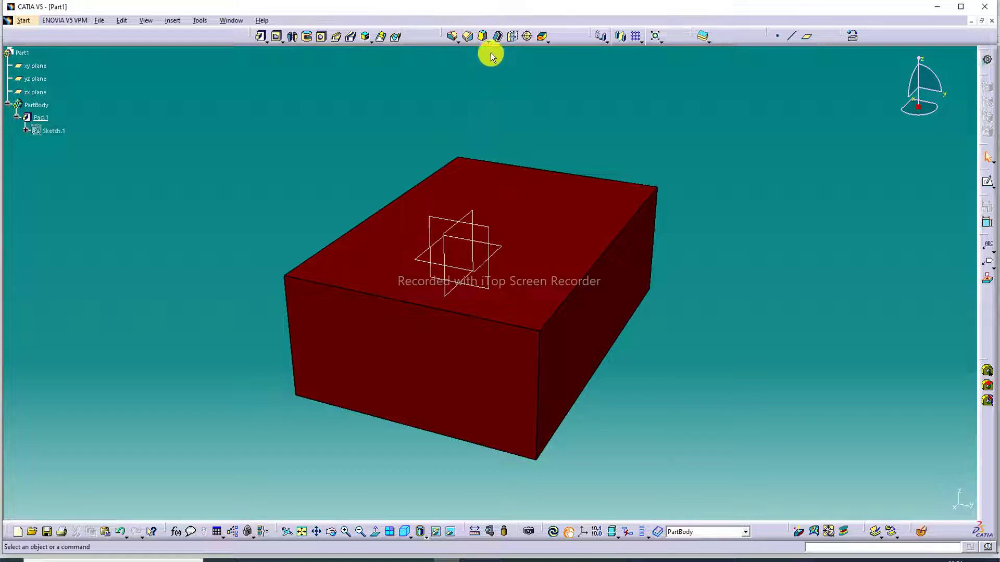
{"action": "left_click", "coordinate": [454, 38]}
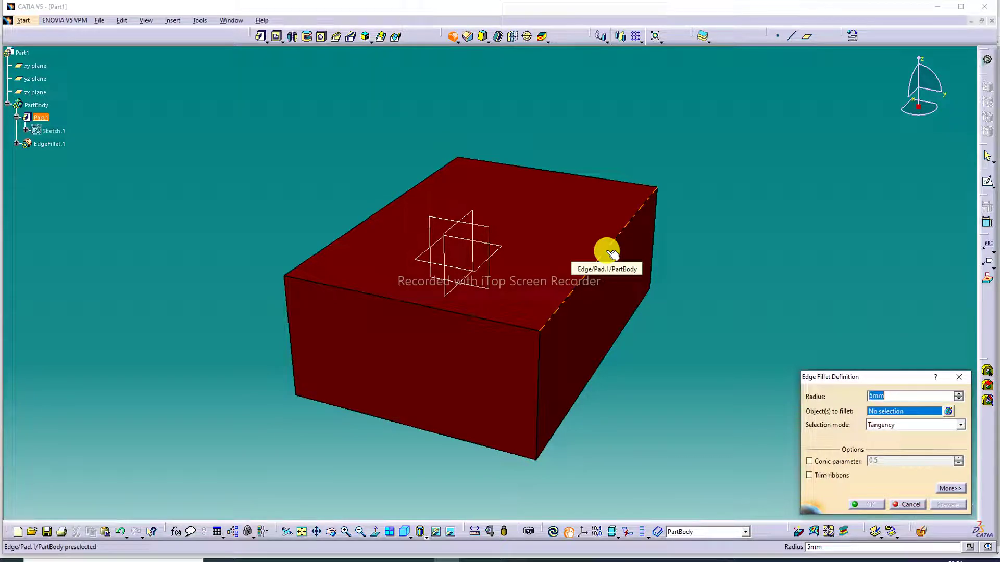
Fillet the top-right, left and remaining two top edges at a 10mm radius.
{"action": "left_click", "coordinate": [612, 254]}
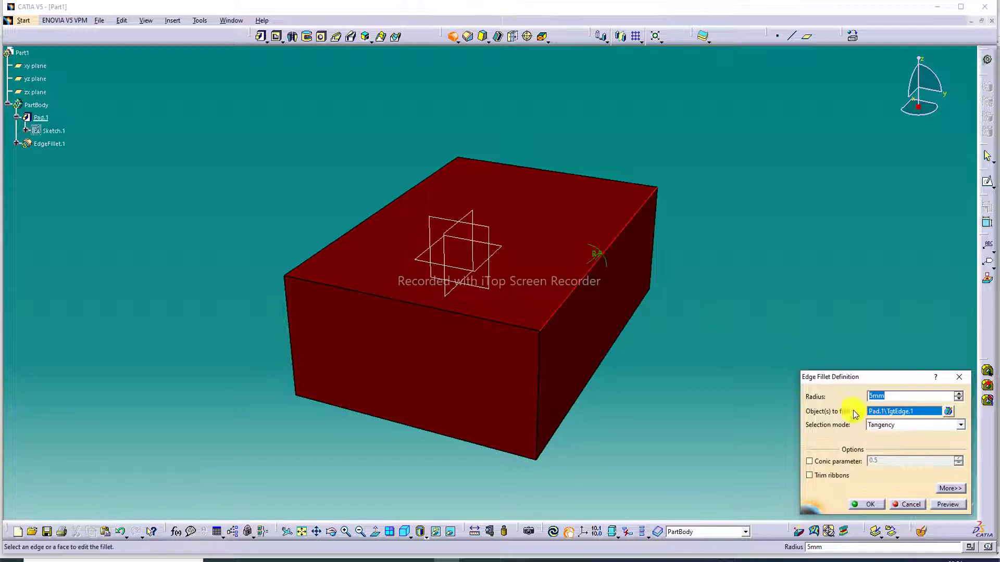
{"action": "type", "text": "20"}
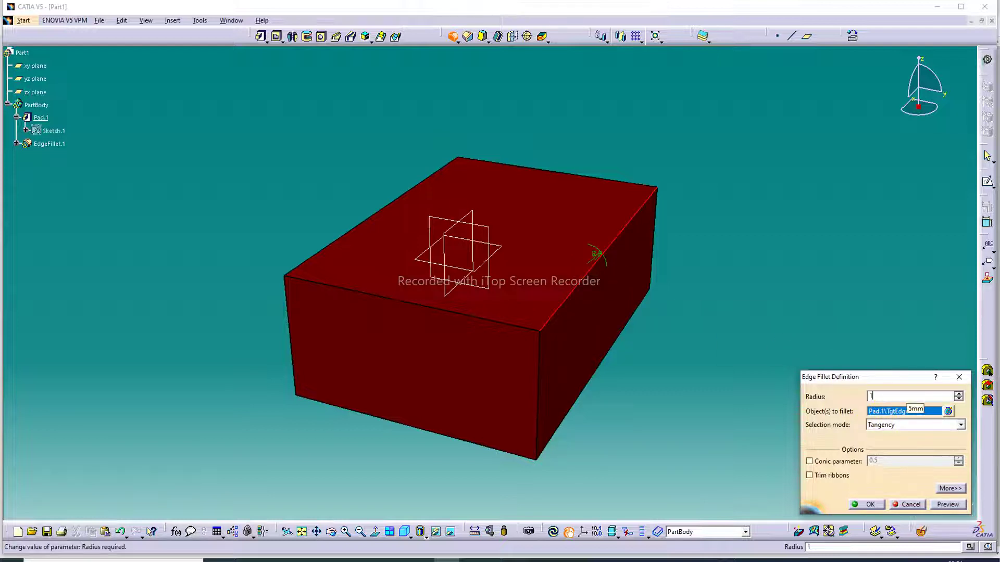
{"action": "key", "text": "Return"}
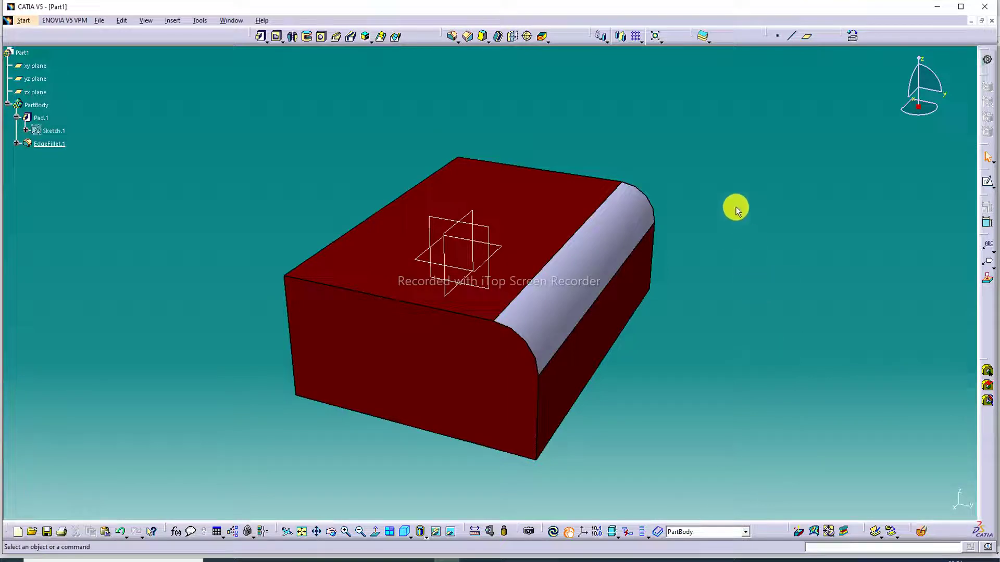
{"action": "middle_click_drag", "start_coordinate": [735, 208], "coordinate": [635, 302]}
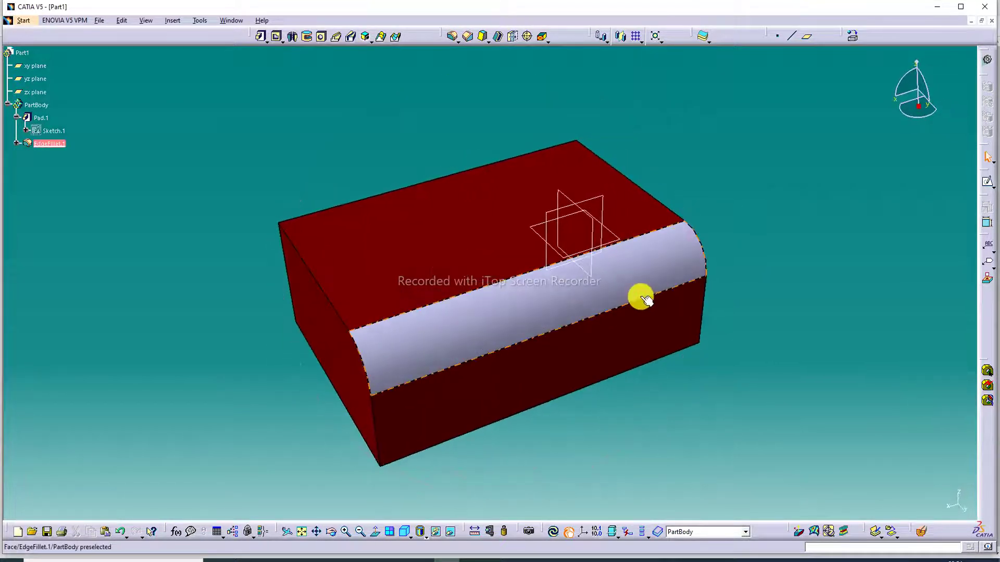
{"action": "double_click", "coordinate": [603, 281]}
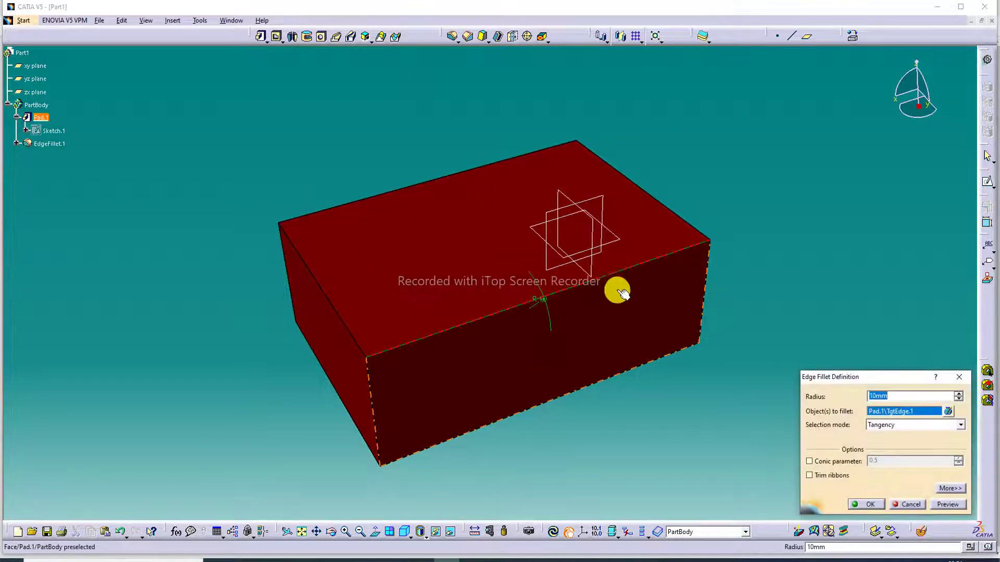
{"action": "left_click", "coordinate": [336, 311]}
{"action": "left_click", "coordinate": [659, 202]}
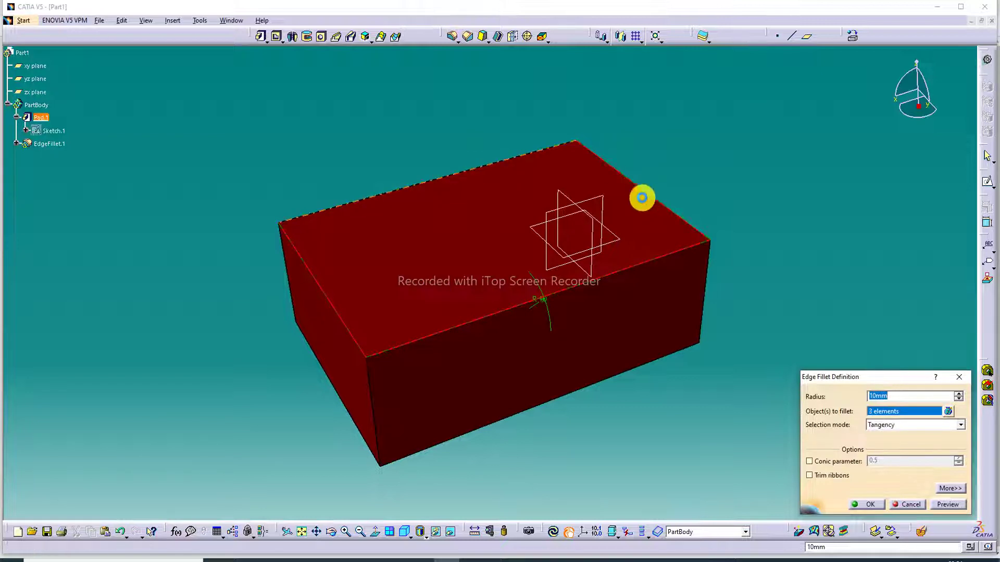
{"action": "left_click", "coordinate": [466, 174]}
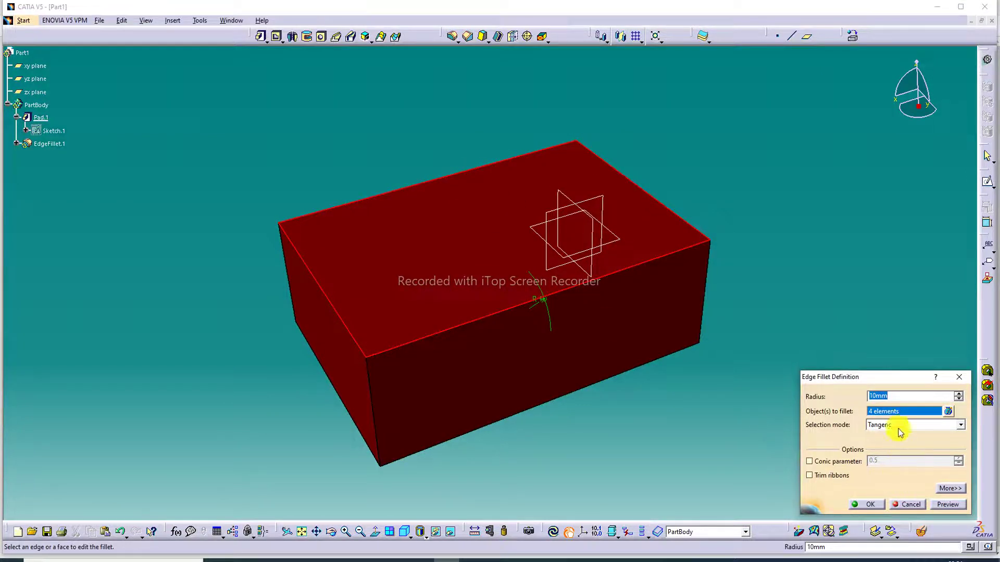
{"action": "left_click", "coordinate": [868, 505]}
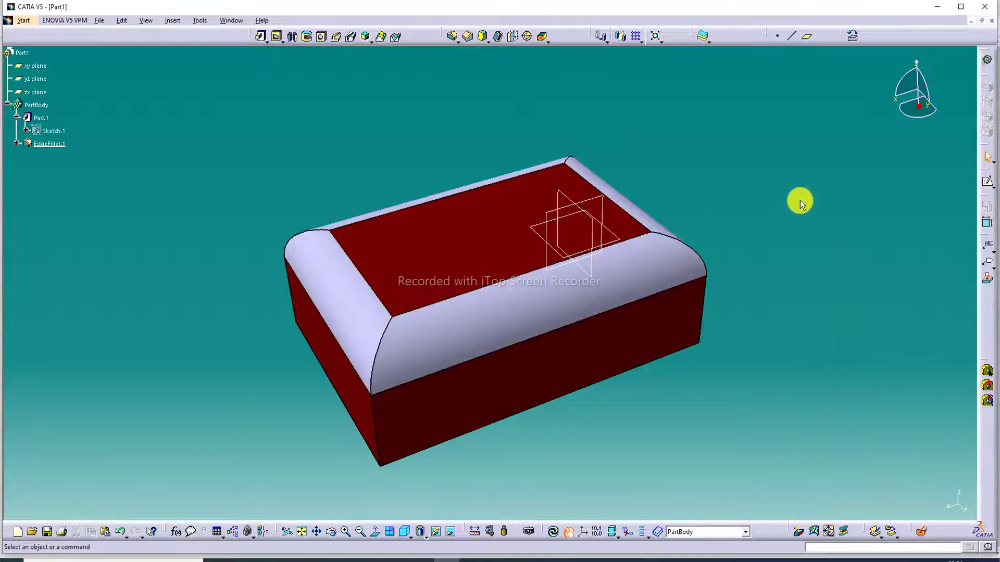
{"action": "mouse_move", "coordinate": [643, 167]}
{"action": "middle_mouse_down"}
{"action": "mouse_move", "coordinate": [573, 242]}
{"action": "mouse_move", "coordinate": [569, 266]}
{"action": "mouse_move", "coordinate": [268, 252]}
{"action": "middle_mouse_up"}
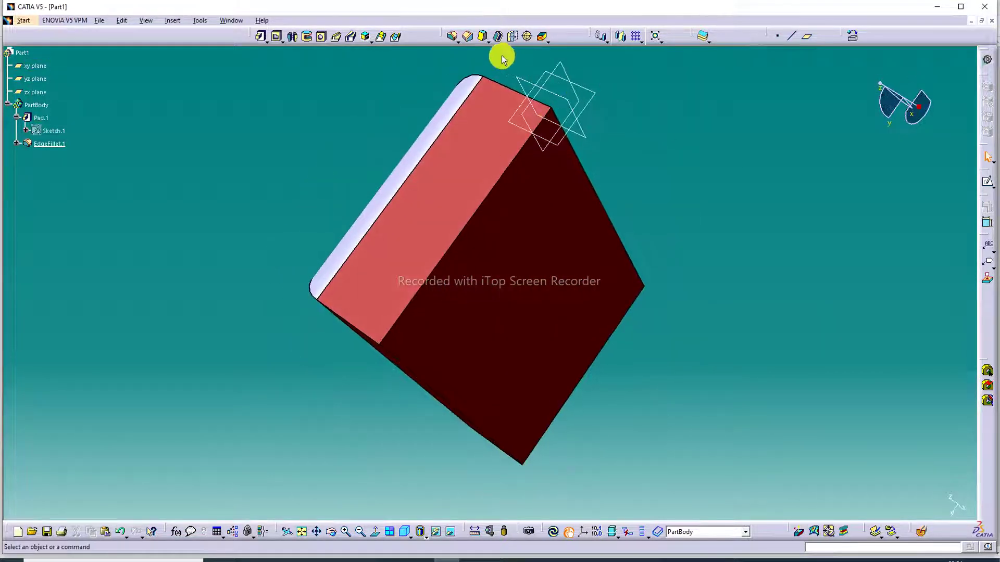
Create EdgeFillet.2 rounding four more block edges at 10mm.
{"action": "mouse_move", "coordinate": [486, 123]}
{"action": "middle_mouse_down"}
{"action": "mouse_move", "coordinate": [467, 197]}
{"action": "mouse_move", "coordinate": [520, 183]}
{"action": "middle_mouse_up"}
{"action": "left_click", "coordinate": [453, 37]}
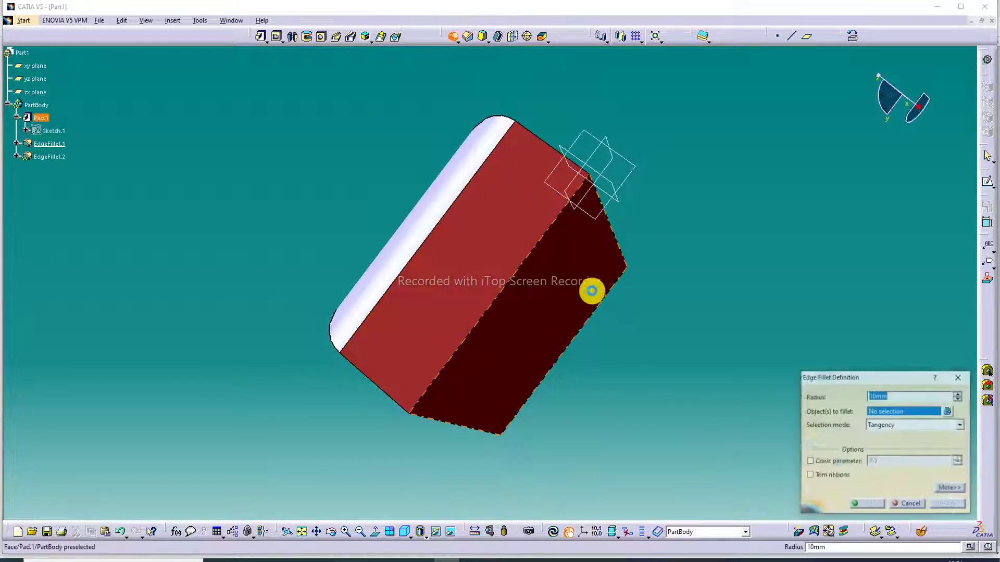
{"action": "left_click", "coordinate": [540, 241]}
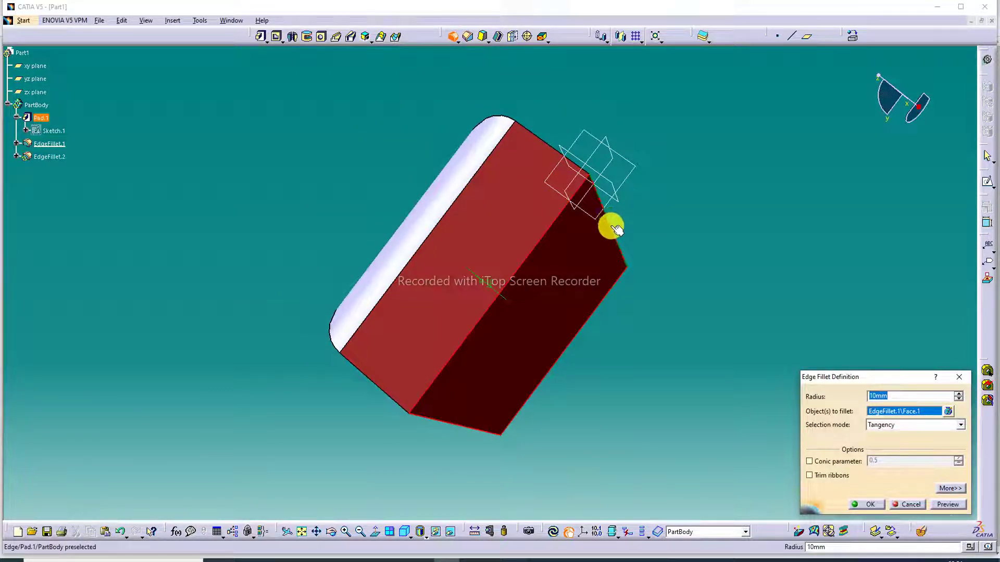
{"action": "left_click", "coordinate": [617, 248]}
{"action": "left_click", "coordinate": [604, 298]}
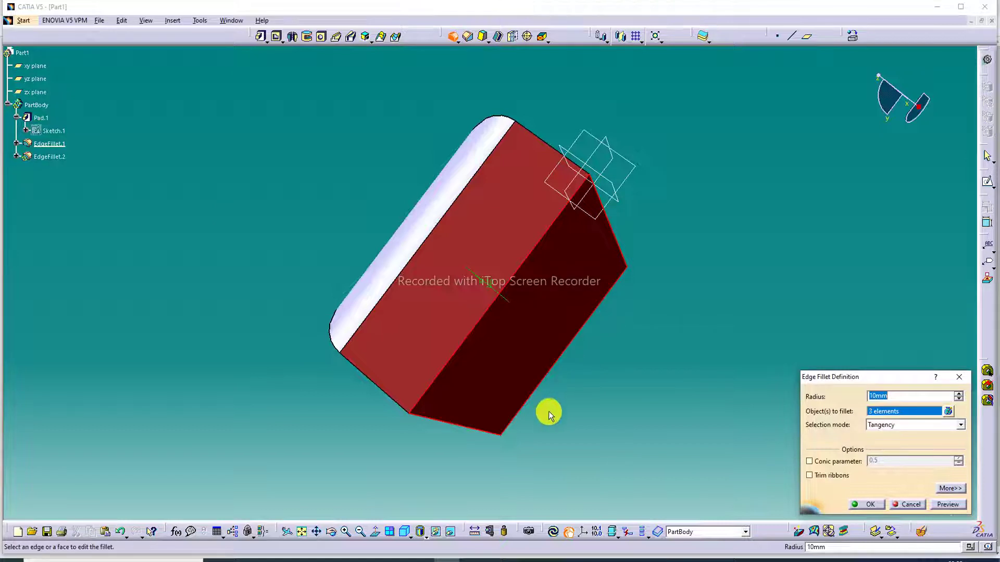
{"action": "left_click", "coordinate": [470, 428]}
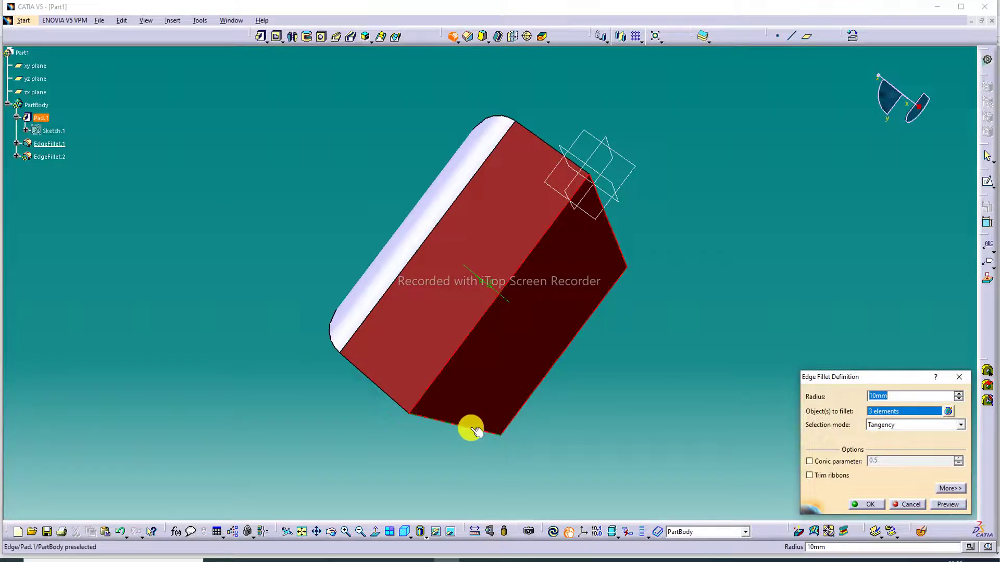
{"action": "left_click", "coordinate": [870, 504]}
Orbit and pan the view to inspect the new fillets.
{"action": "mouse_move", "coordinate": [740, 179]}
{"action": "middle_mouse_down"}
{"action": "mouse_move", "coordinate": [808, 276]}
{"action": "mouse_move", "coordinate": [477, 381]}
{"action": "mouse_move", "coordinate": [366, 288]}
{"action": "mouse_move", "coordinate": [430, 302]}
{"action": "mouse_move", "coordinate": [458, 267]}
{"action": "middle_mouse_up"}
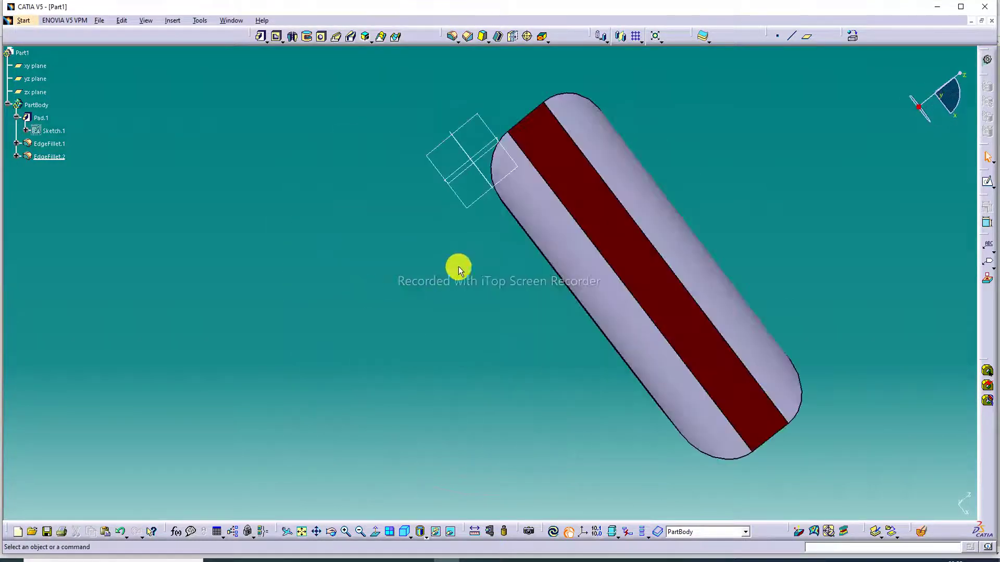
{"action": "mouse_move", "coordinate": [766, 245]}
{"action": "middle_mouse_down"}
{"action": "mouse_move", "coordinate": [687, 257]}
{"action": "mouse_move", "coordinate": [603, 199]}
{"action": "middle_mouse_up"}
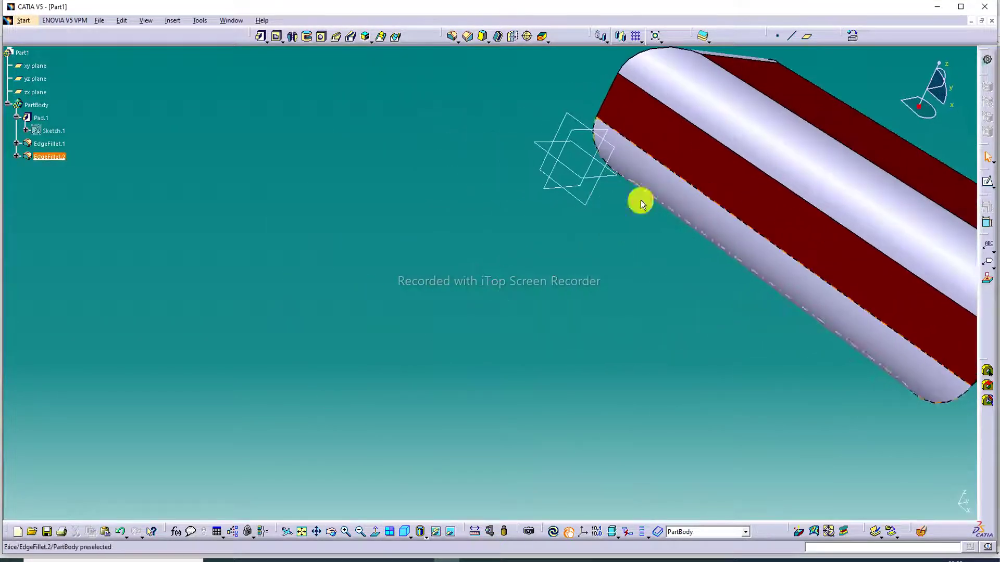
{"action": "left_click", "coordinate": [316, 531]}
{"action": "left_click_drag", "start_coordinate": [551, 396], "coordinate": [458, 422]}
{"action": "mouse_move", "coordinate": [459, 422]}
{"action": "middle_mouse_down"}
{"action": "mouse_move", "coordinate": [667, 212]}
{"action": "mouse_move", "coordinate": [645, 218]}
{"action": "mouse_move", "coordinate": [534, 166]}
{"action": "middle_mouse_up"}
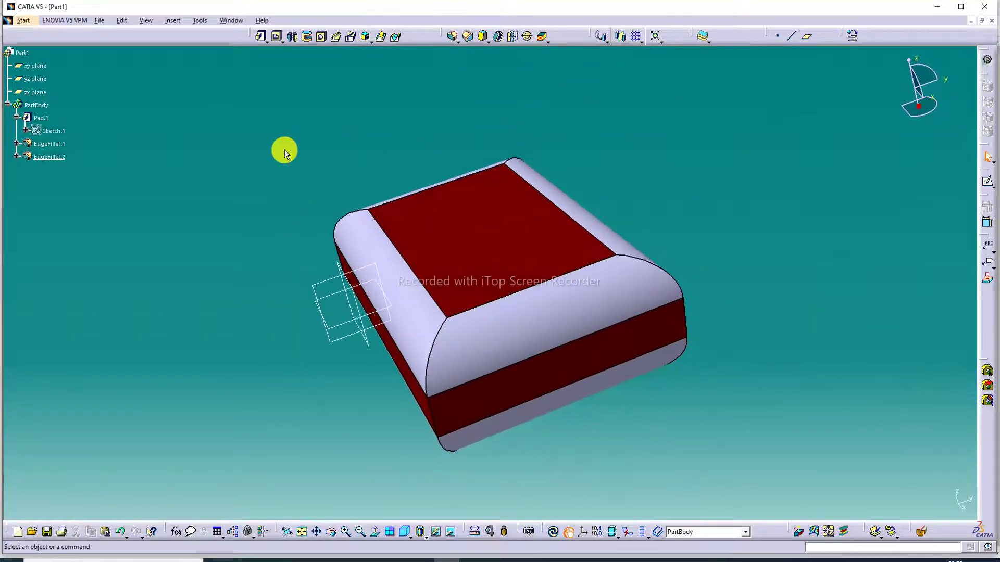
Colour EdgeFillet.1 and EdgeFillet.2 pink through their Graphic properties.
{"action": "left_click", "coordinate": [48, 143]}
{"action": "left_click", "coordinate": [49, 156], "text": "ctrl"}
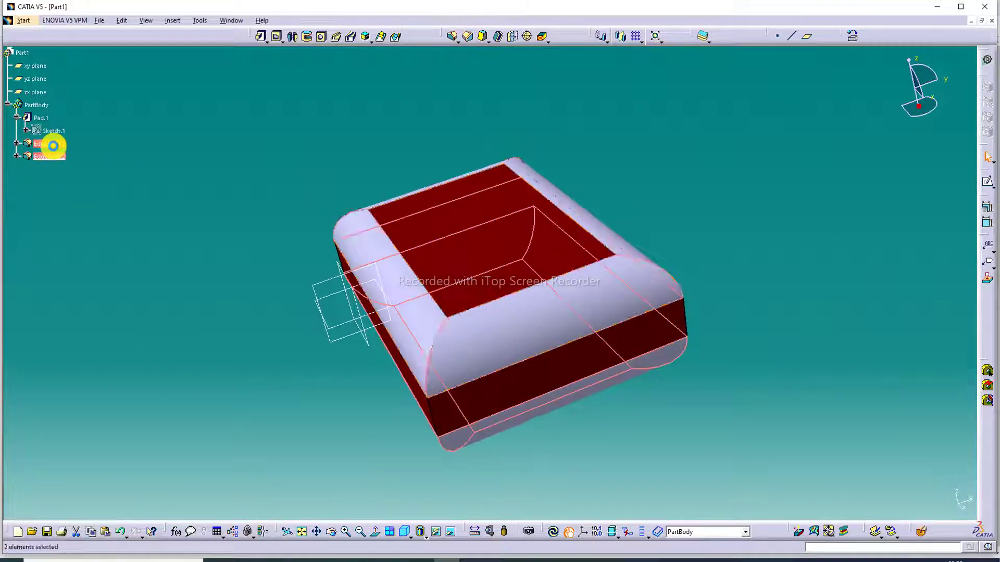
{"action": "right_click", "coordinate": [49, 156]}
{"action": "left_click", "coordinate": [82, 192]}
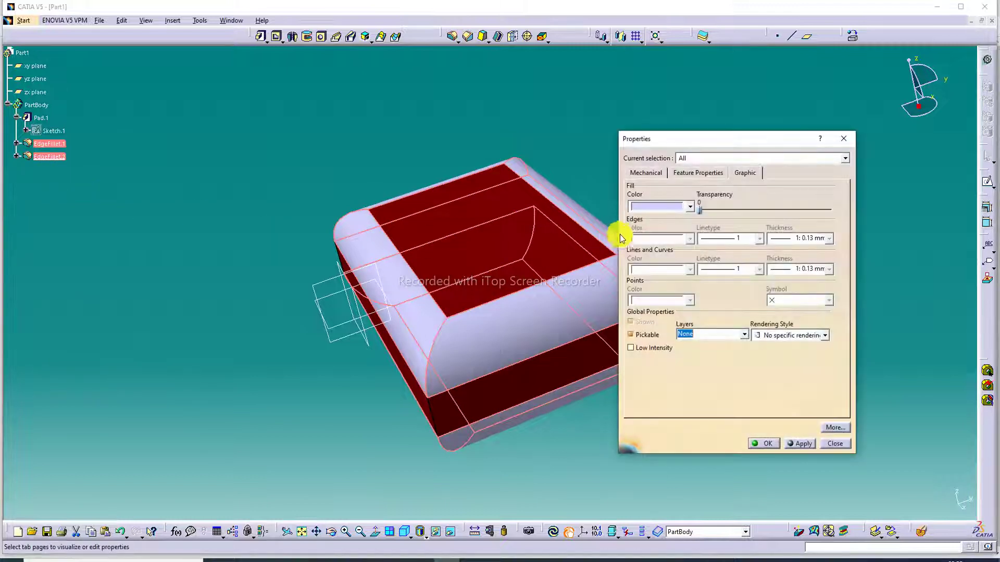
{"action": "left_click", "coordinate": [690, 206]}
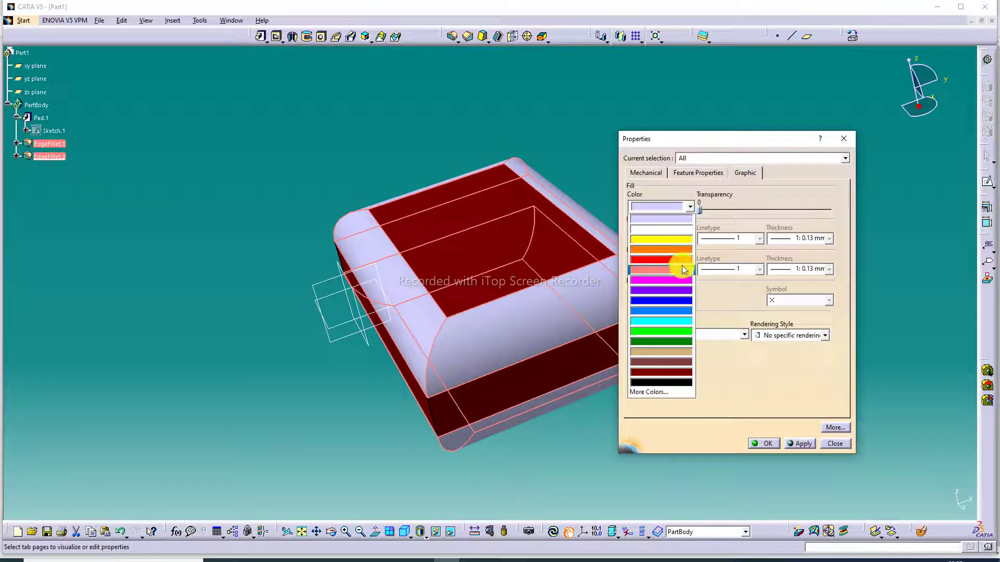
{"action": "left_click", "coordinate": [680, 269]}
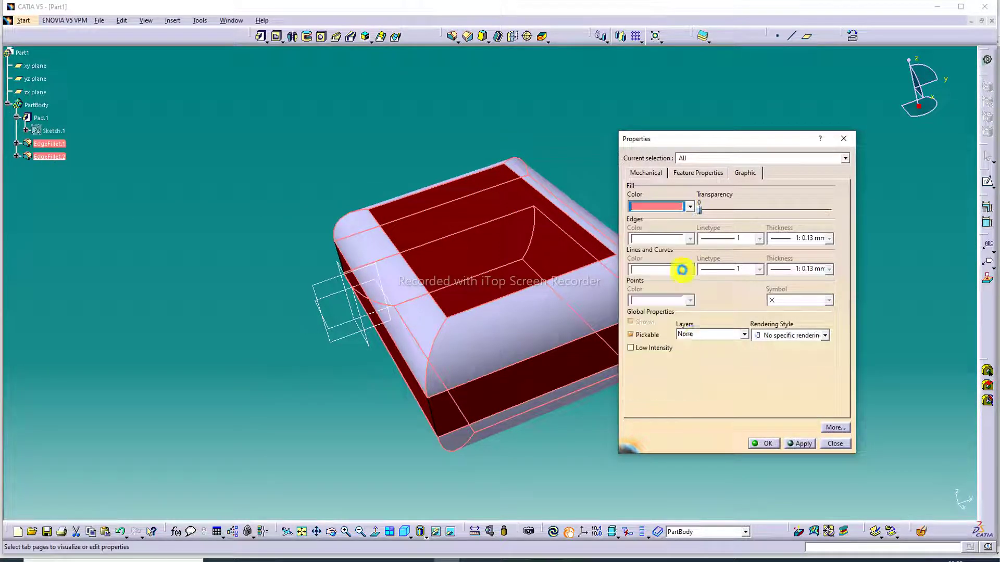
{"action": "left_click", "coordinate": [766, 443]}
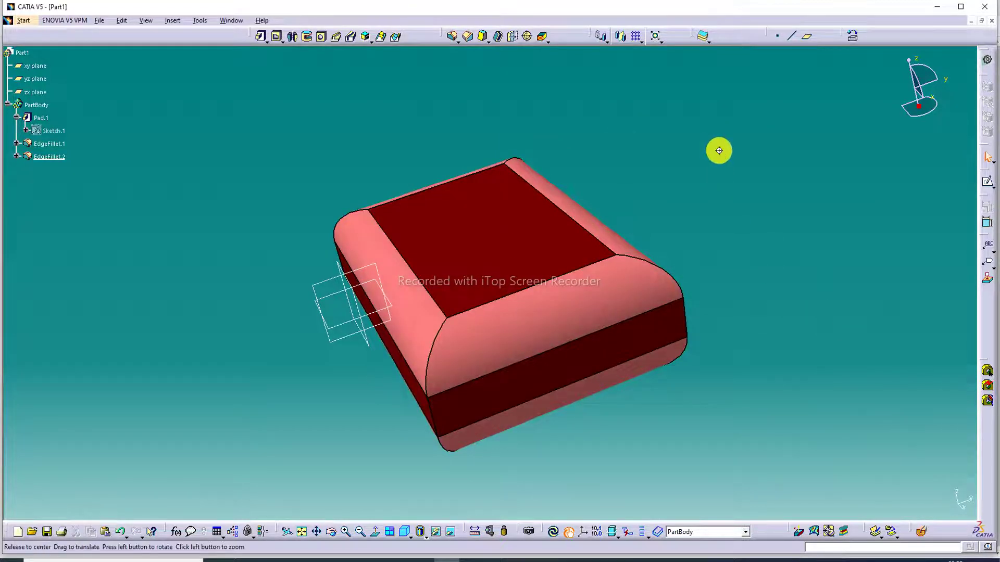
{"action": "middle_click_drag", "start_coordinate": [718, 150], "coordinate": [713, 201]}
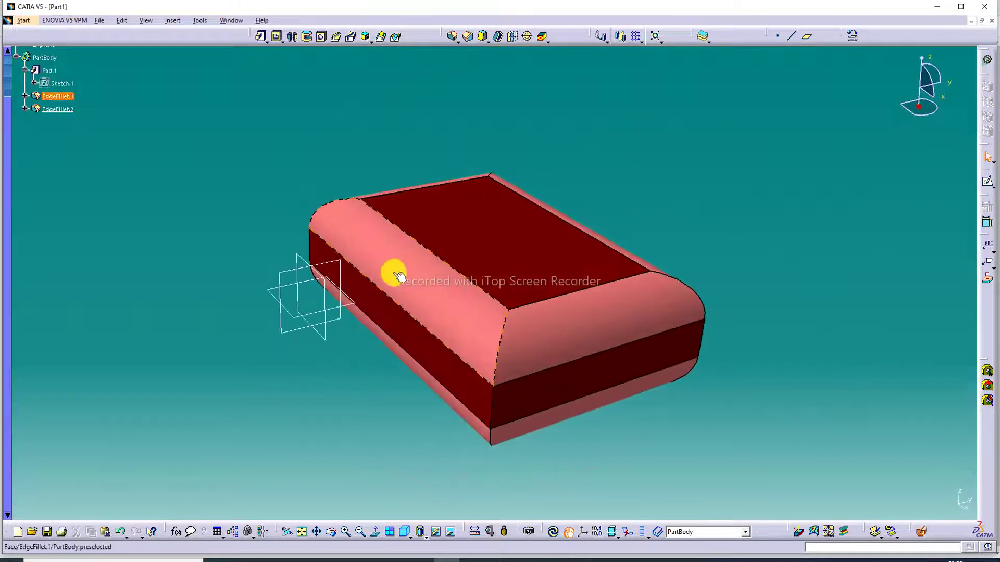
Change the fill colour of both edge fillets from pink to green.
{"action": "left_click", "coordinate": [59, 97]}
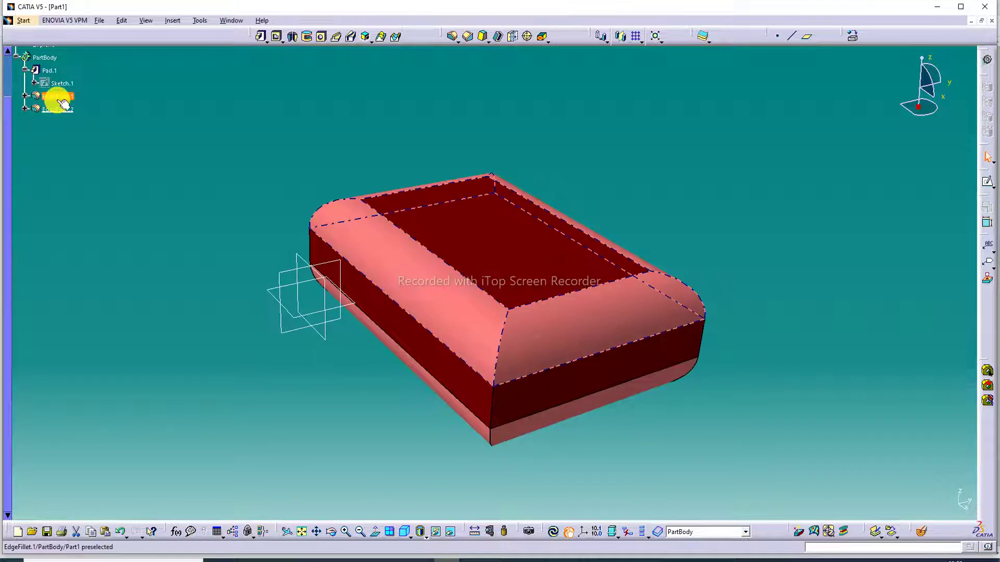
{"action": "left_click", "coordinate": [60, 108], "text": "ctrl"}
{"action": "right_click", "coordinate": [60, 110]}
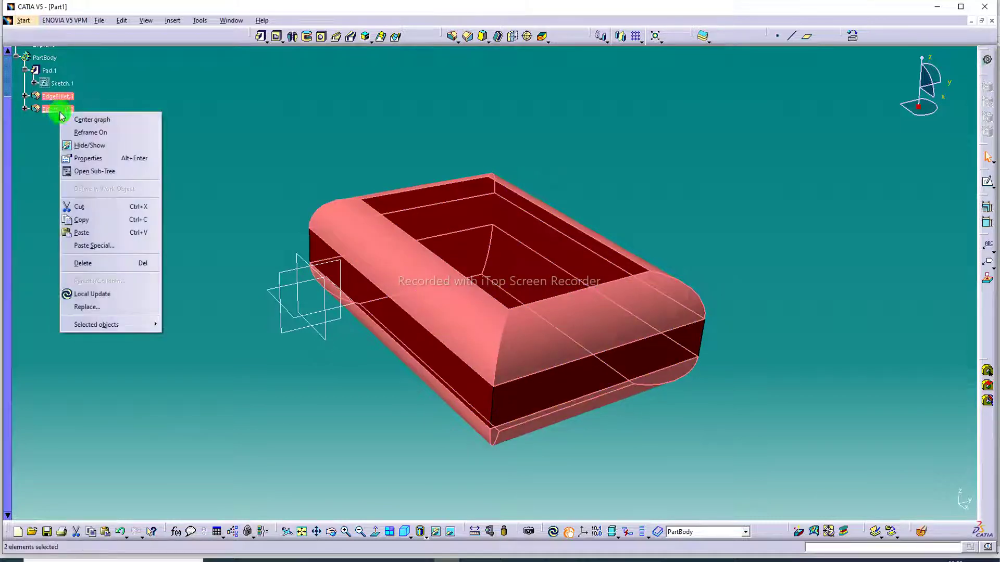
{"action": "left_click", "coordinate": [84, 158]}
{"action": "left_click", "coordinate": [690, 207]}
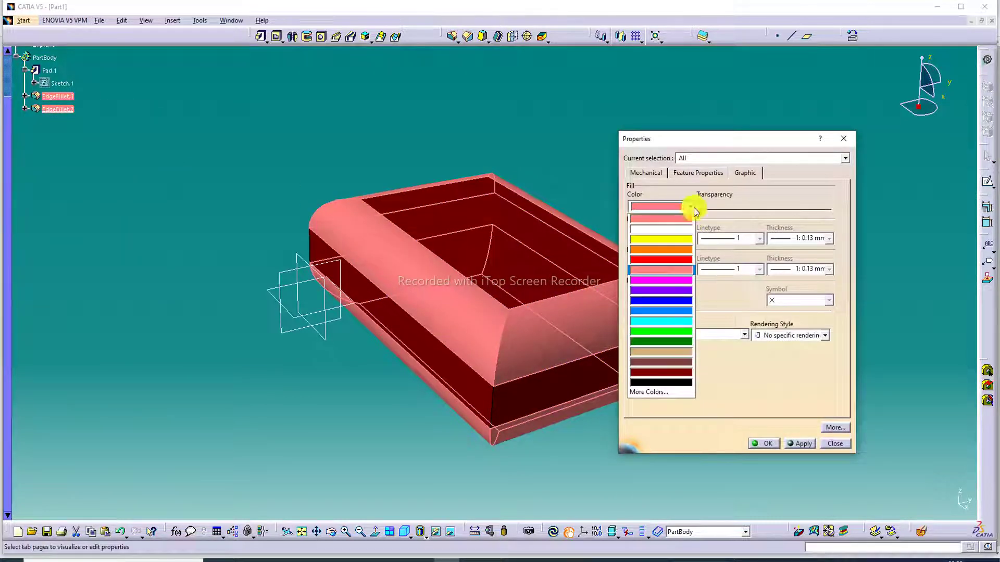
{"action": "left_click", "coordinate": [681, 331]}
{"action": "left_click", "coordinate": [769, 444]}
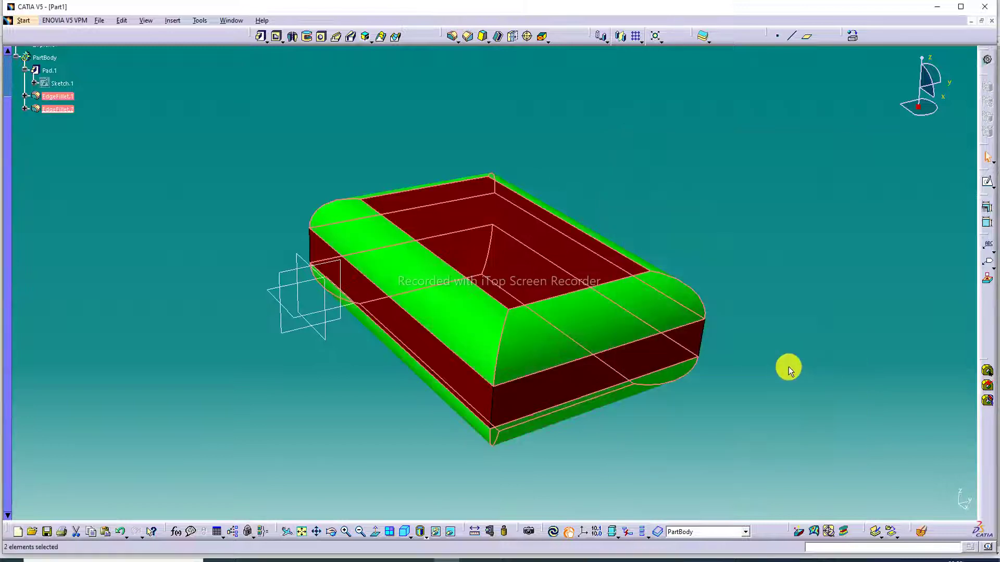
{"action": "mouse_move", "coordinate": [719, 201]}
{"action": "middle_mouse_down"}
{"action": "mouse_move", "coordinate": [553, 221]}
{"action": "mouse_move", "coordinate": [705, 201]}
{"action": "mouse_move", "coordinate": [725, 208]}
{"action": "mouse_move", "coordinate": [677, 125]}
{"action": "mouse_move", "coordinate": [689, 170]}
{"action": "mouse_move", "coordinate": [468, 234]}
{"action": "mouse_move", "coordinate": [735, 170]}
{"action": "mouse_move", "coordinate": [749, 178]}
{"action": "middle_mouse_up"}
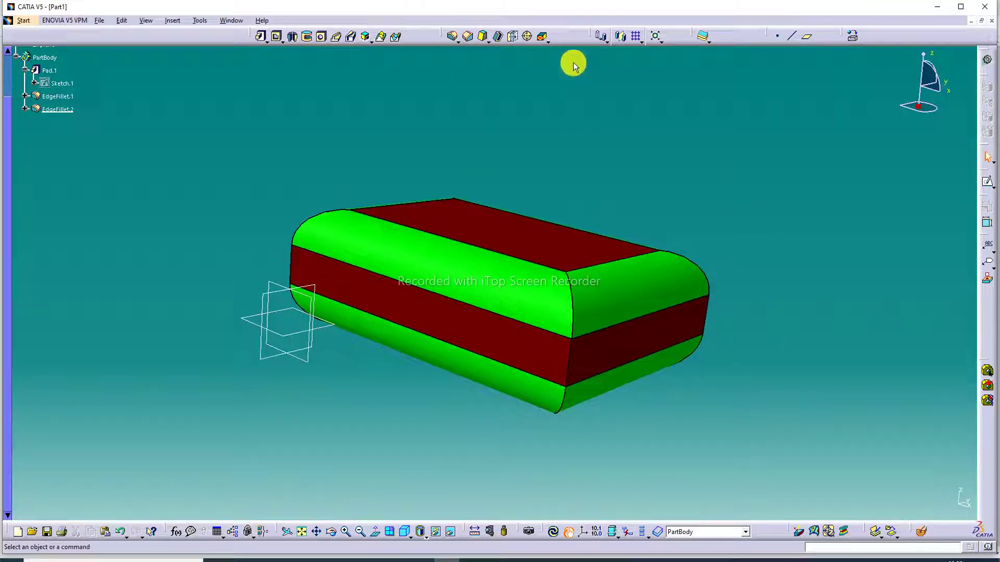
Remove the long EdgeFillet.2 face, creating RemoveFace.1.
{"action": "left_click", "coordinate": [542, 38]}
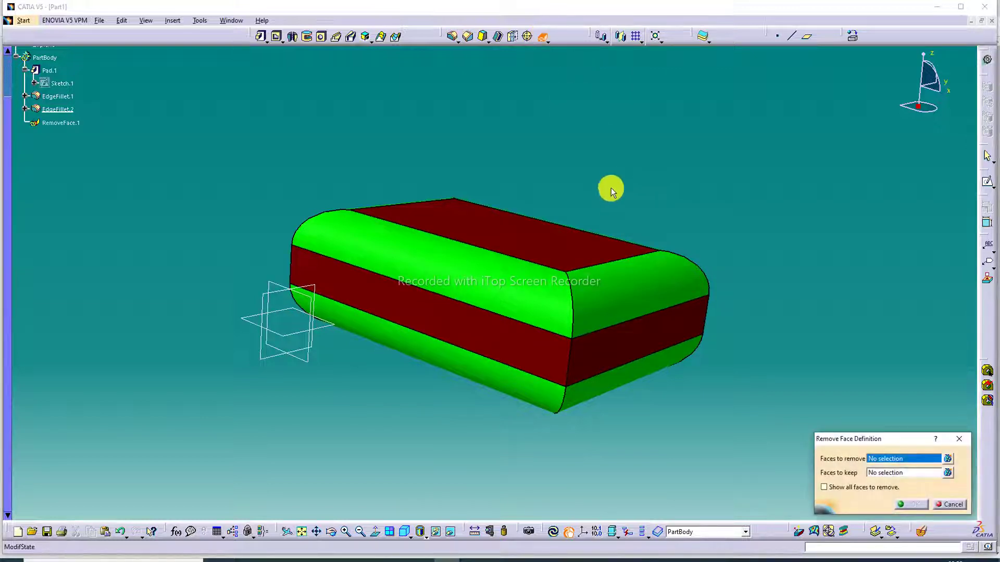
{"action": "left_click", "coordinate": [512, 280]}
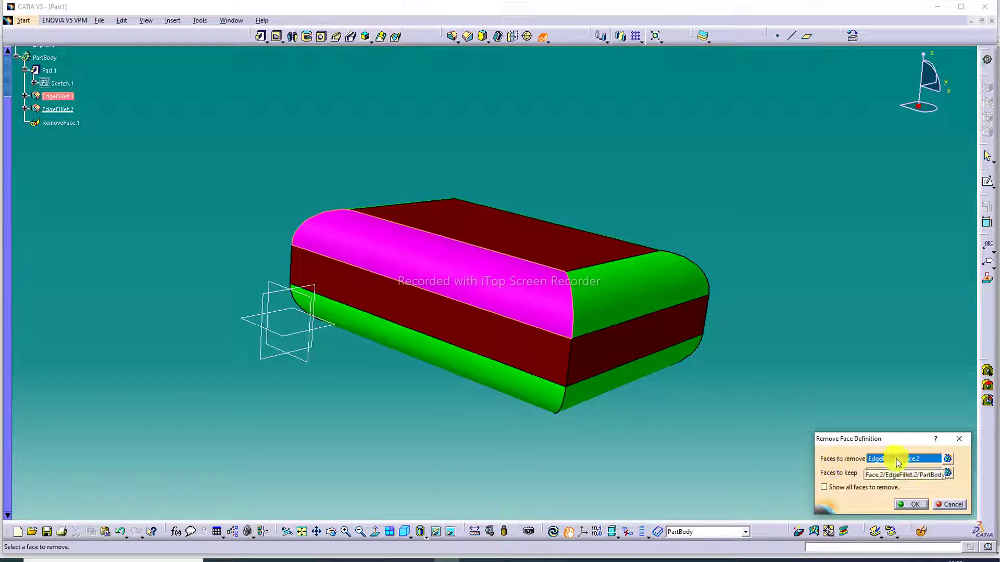
{"action": "left_click", "coordinate": [917, 505]}
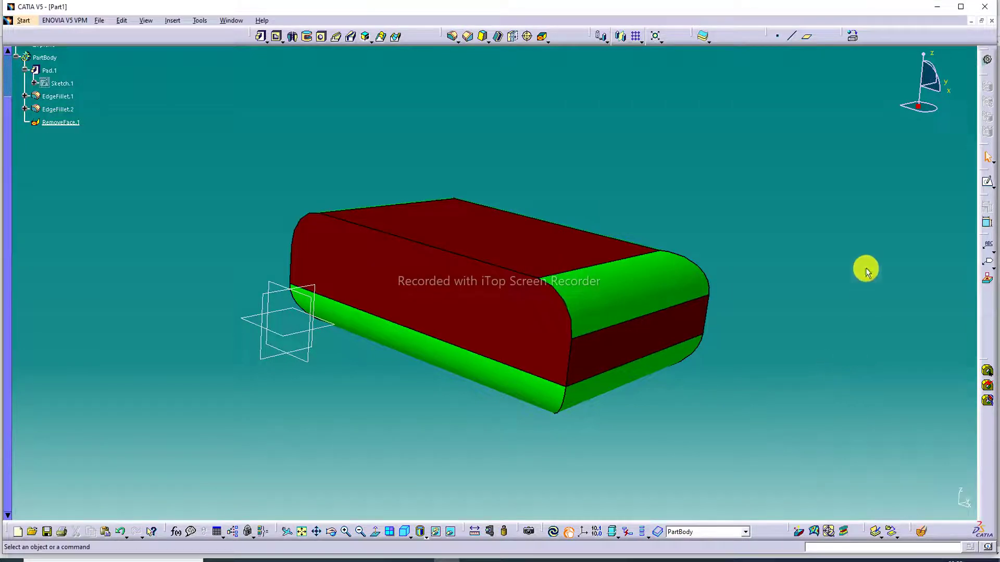
Remove the front and right fillet faces together as RemoveFace.2.
{"action": "middle_click_drag", "start_coordinate": [800, 239], "coordinate": [638, 292]}
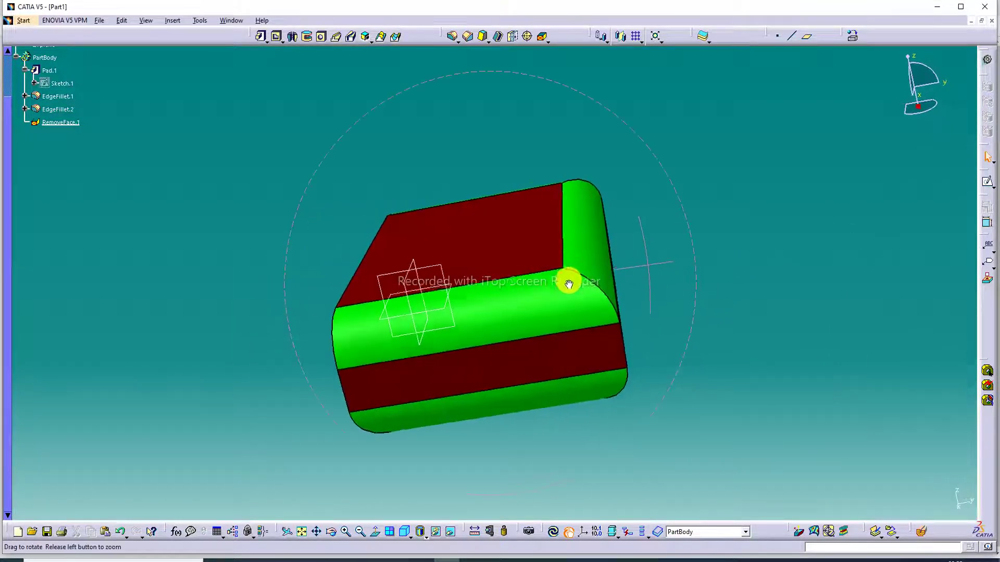
{"action": "left_click", "coordinate": [563, 290]}
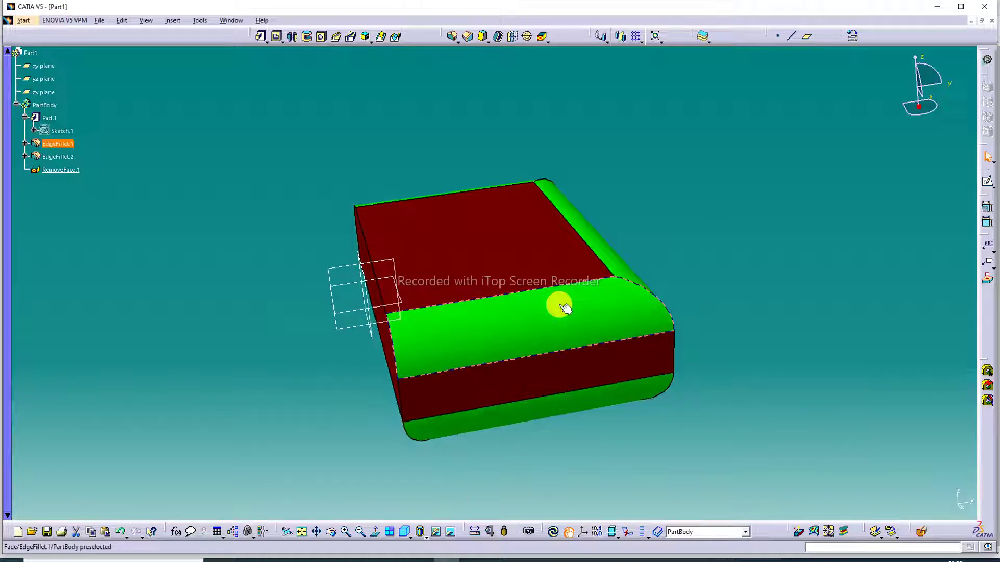
{"action": "left_click", "coordinate": [543, 37]}
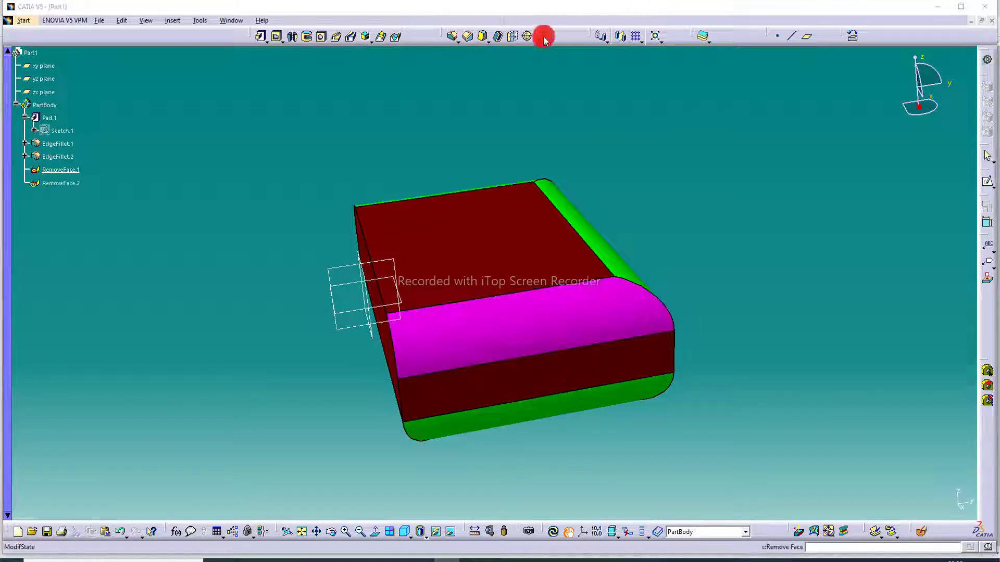
{"action": "left_click", "coordinate": [608, 259]}
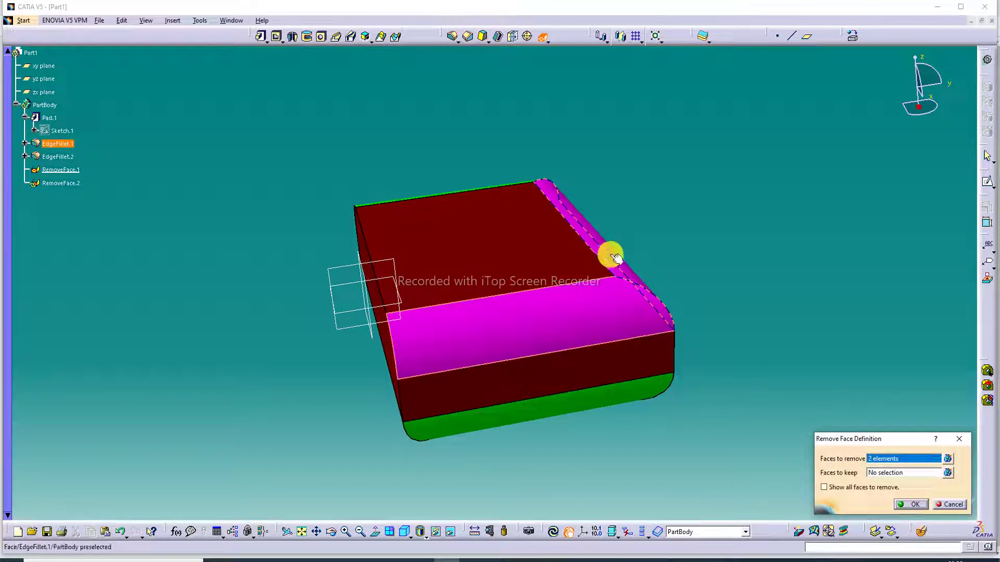
{"action": "left_click", "coordinate": [917, 505]}
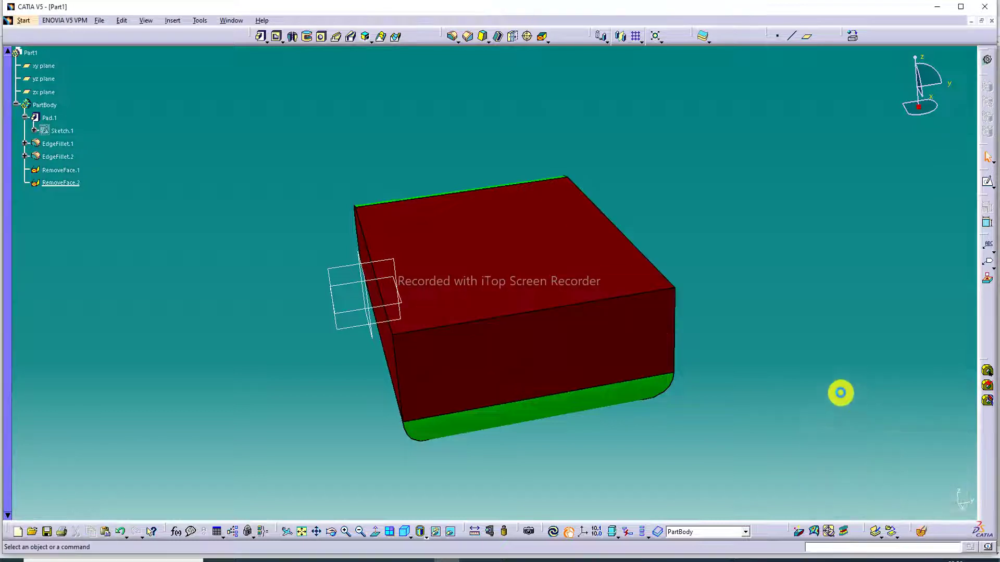
Remove the end fillet face as RemoveFace.3.
{"action": "mouse_move", "coordinate": [754, 220]}
{"action": "middle_mouse_down"}
{"action": "mouse_move", "coordinate": [595, 330]}
{"action": "mouse_move", "coordinate": [362, 370]}
{"action": "mouse_move", "coordinate": [547, 239]}
{"action": "middle_mouse_up"}
{"action": "left_click", "coordinate": [604, 229]}
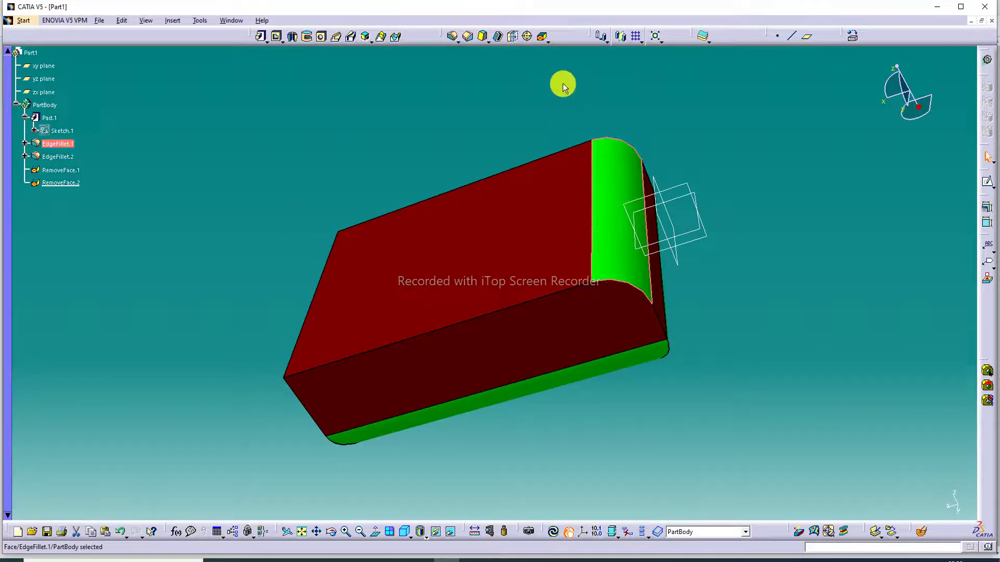
{"action": "left_click", "coordinate": [542, 36]}
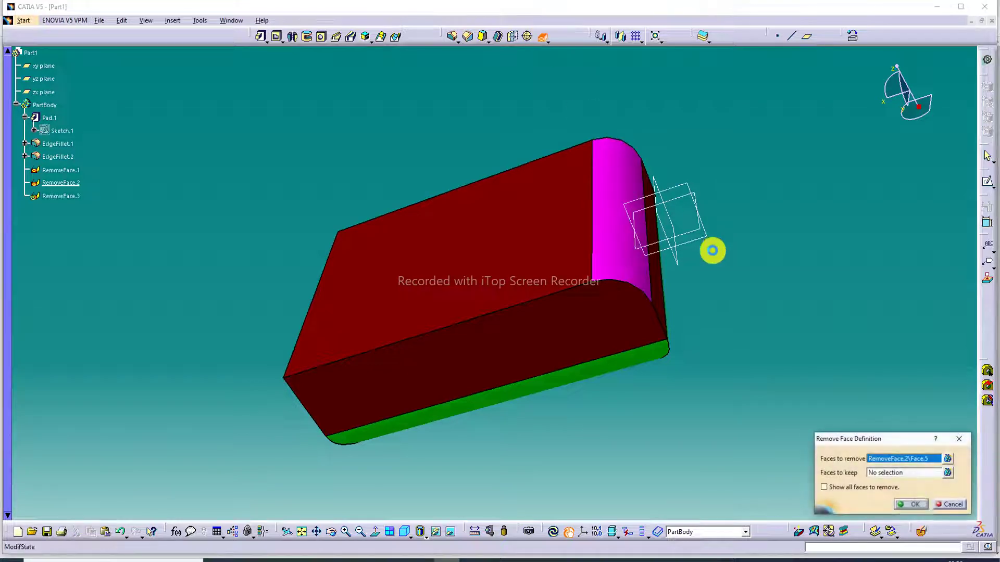
{"action": "left_click", "coordinate": [913, 504]}
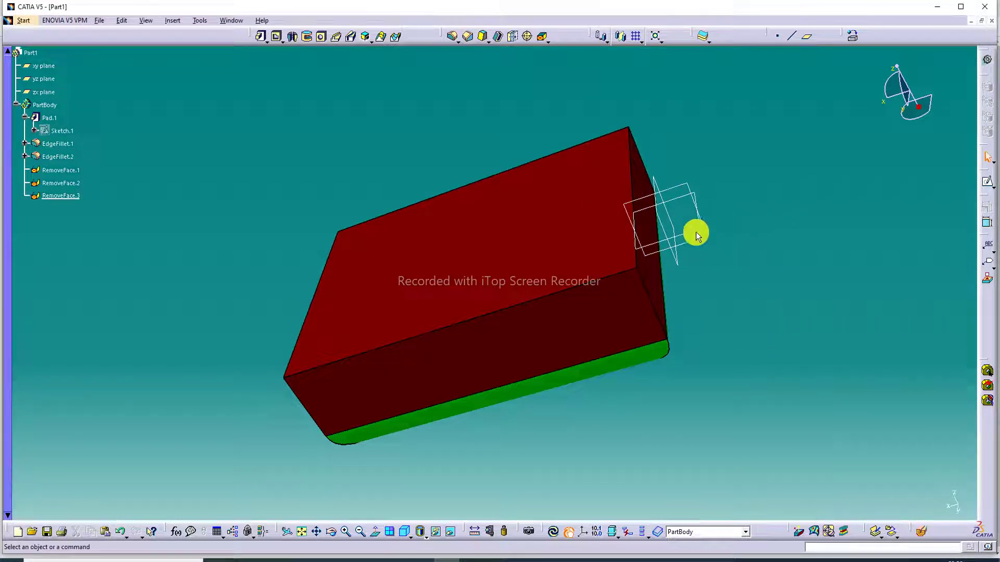
Undo, turn to the underside, and remove the right green fillet face as RemoveFace.4.
{"action": "left_click", "coordinate": [120, 531]}
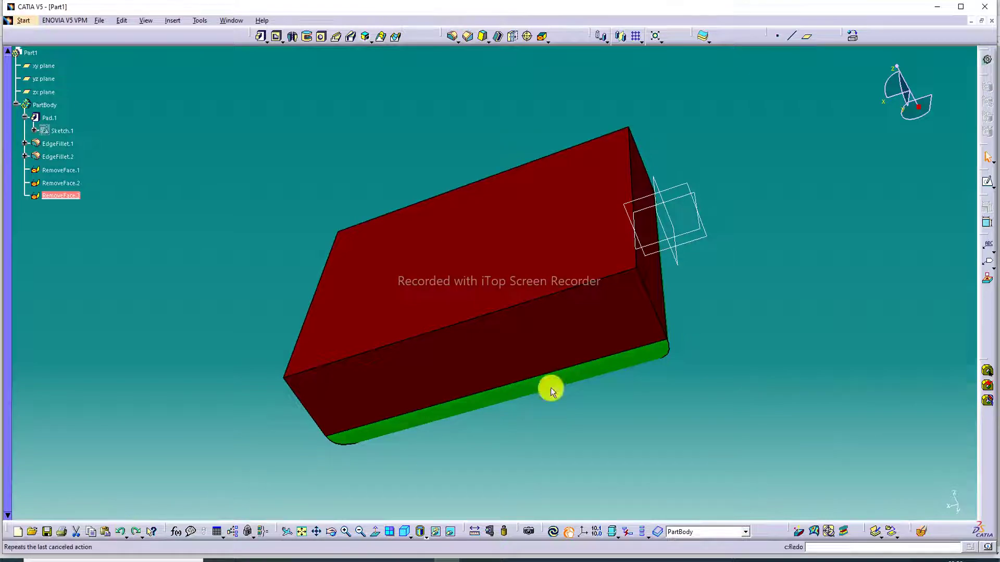
{"action": "mouse_move", "coordinate": [763, 172]}
{"action": "middle_mouse_down"}
{"action": "mouse_move", "coordinate": [752, 192]}
{"action": "mouse_move", "coordinate": [513, 139]}
{"action": "mouse_move", "coordinate": [689, 147]}
{"action": "mouse_move", "coordinate": [693, 176]}
{"action": "mouse_move", "coordinate": [574, 89]}
{"action": "mouse_move", "coordinate": [498, 61]}
{"action": "mouse_move", "coordinate": [561, 127]}
{"action": "mouse_move", "coordinate": [645, 137]}
{"action": "mouse_move", "coordinate": [540, 98]}
{"action": "mouse_move", "coordinate": [813, 158]}
{"action": "mouse_move", "coordinate": [651, 131]}
{"action": "mouse_move", "coordinate": [593, 156]}
{"action": "mouse_move", "coordinate": [529, 149]}
{"action": "middle_mouse_up"}
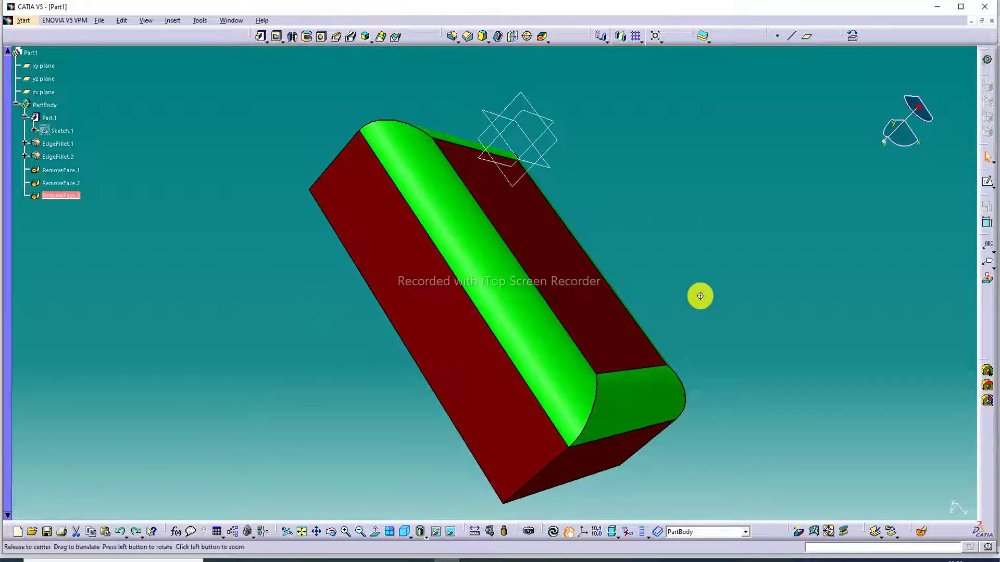
{"action": "mouse_move", "coordinate": [699, 295]}
{"action": "middle_mouse_down"}
{"action": "mouse_move", "coordinate": [615, 125]}
{"action": "mouse_move", "coordinate": [584, 165]}
{"action": "middle_mouse_up"}
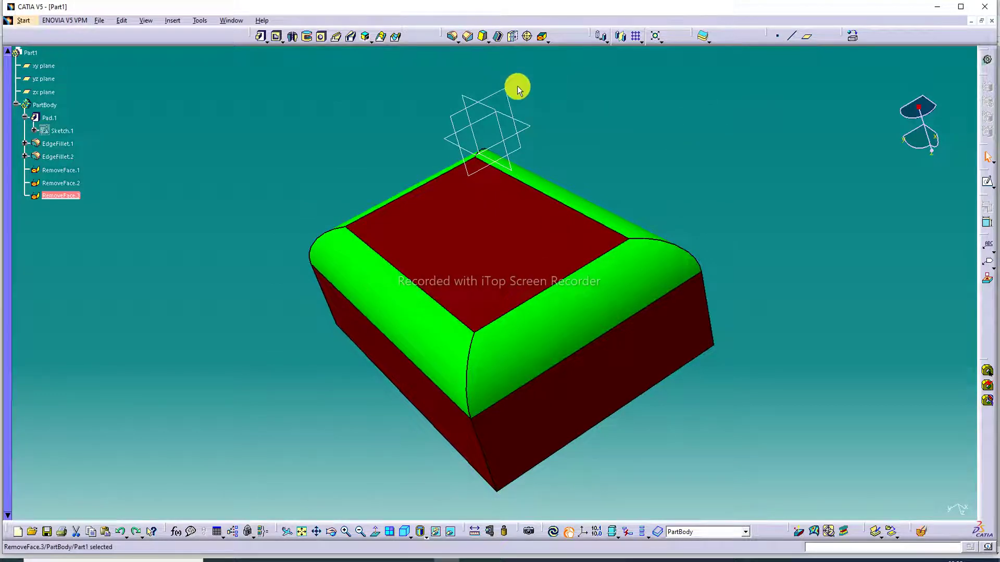
{"action": "left_click", "coordinate": [542, 38]}
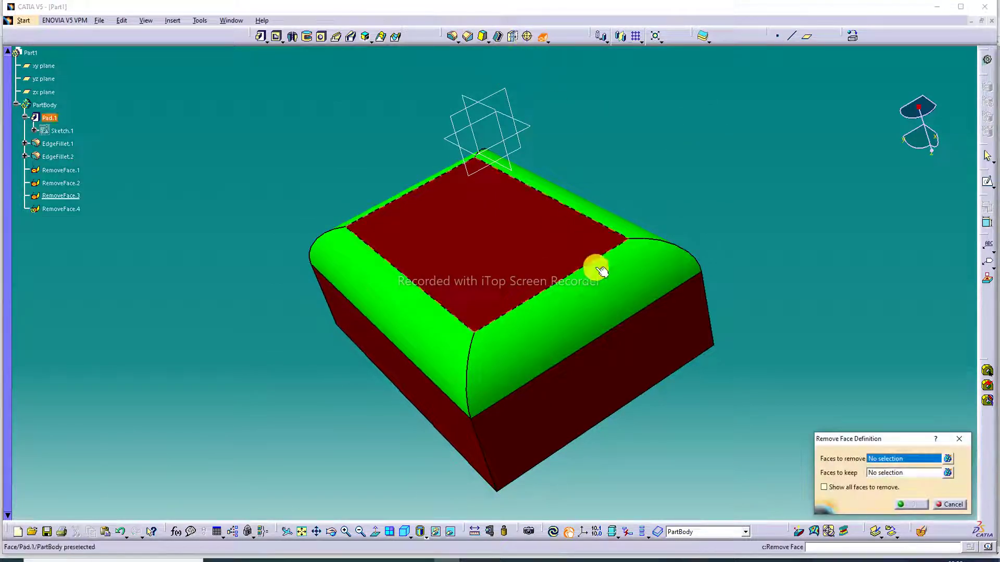
{"action": "left_click", "coordinate": [599, 285]}
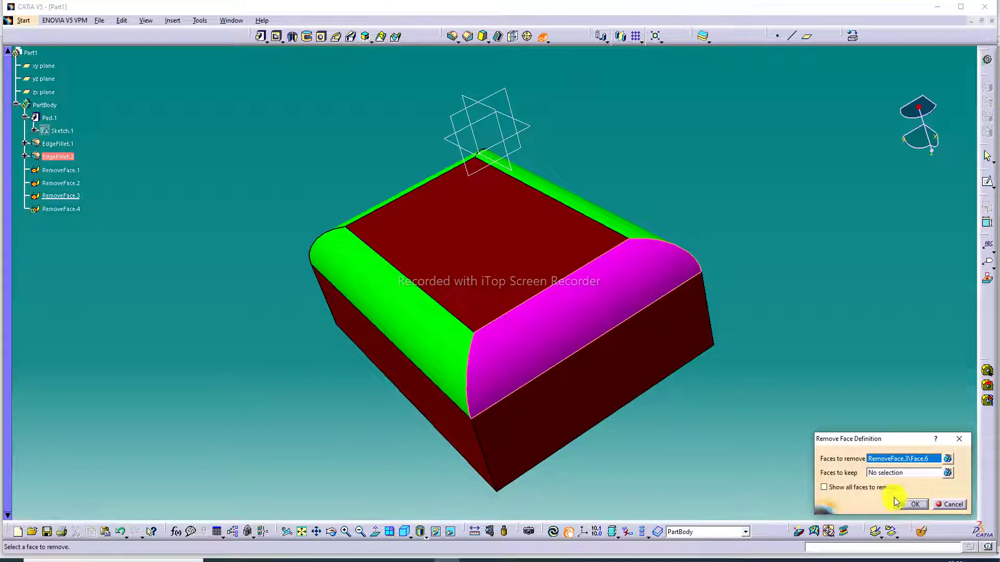
{"action": "left_click", "coordinate": [910, 504]}
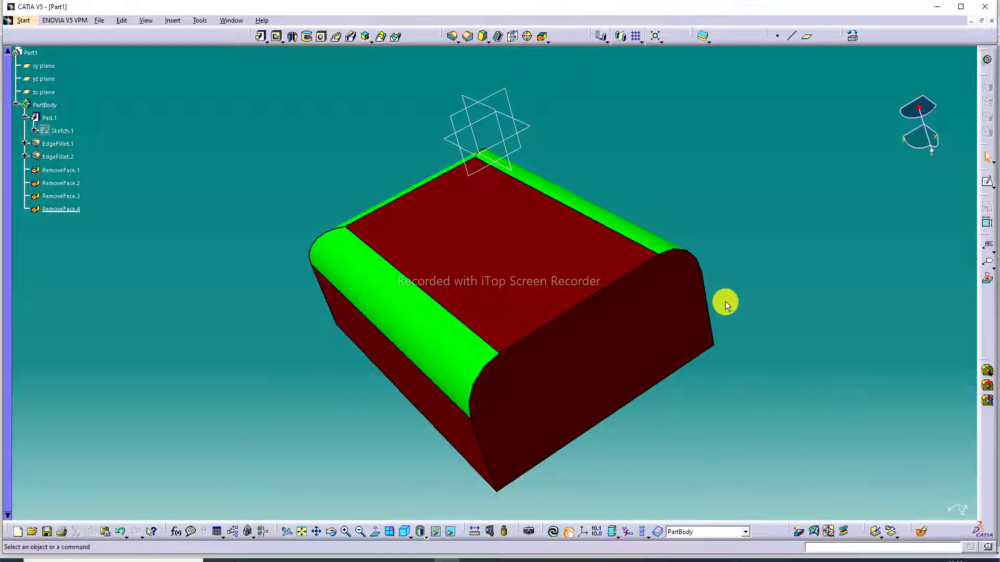
Cancel the stray fillet, then round the end-face edge with a 10mm EdgeFillet.3.
{"action": "left_click", "coordinate": [452, 42]}
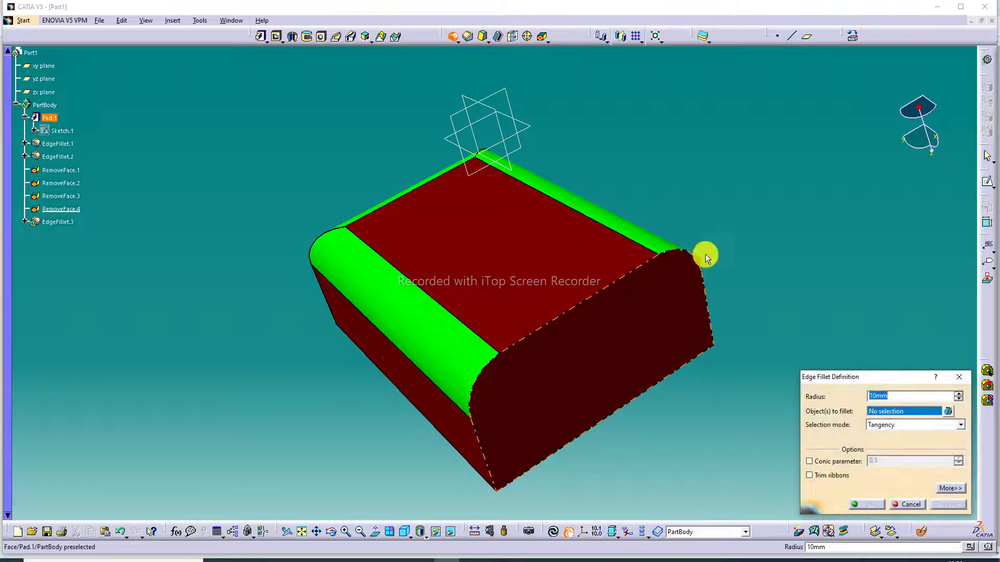
{"action": "left_click", "coordinate": [957, 377]}
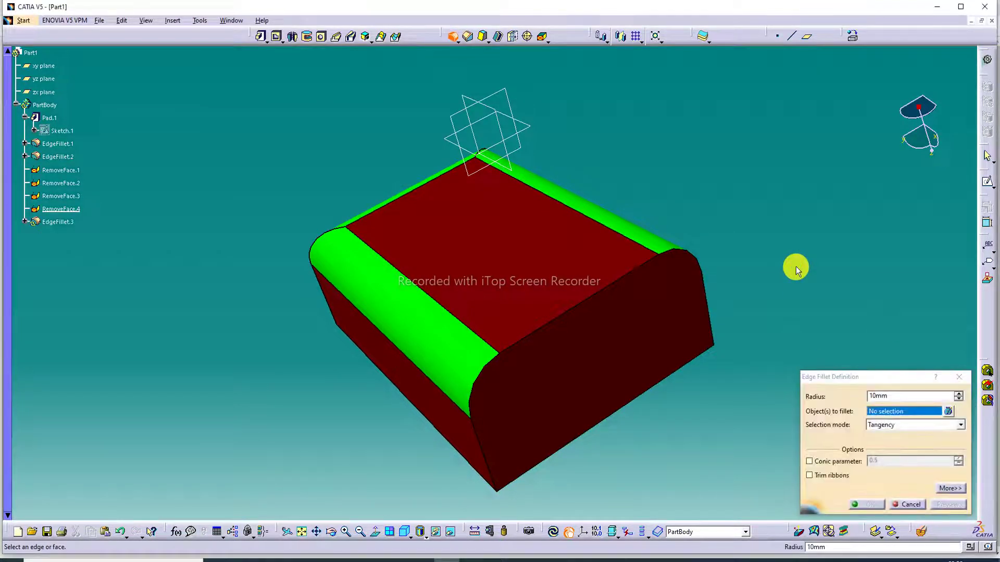
{"action": "left_click", "coordinate": [959, 377]}
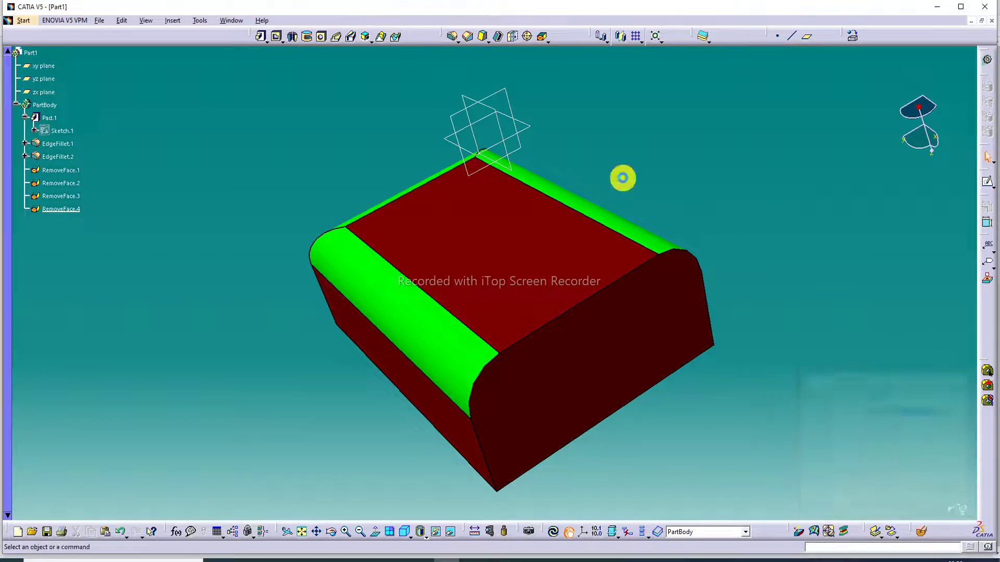
{"action": "left_click", "coordinate": [457, 35]}
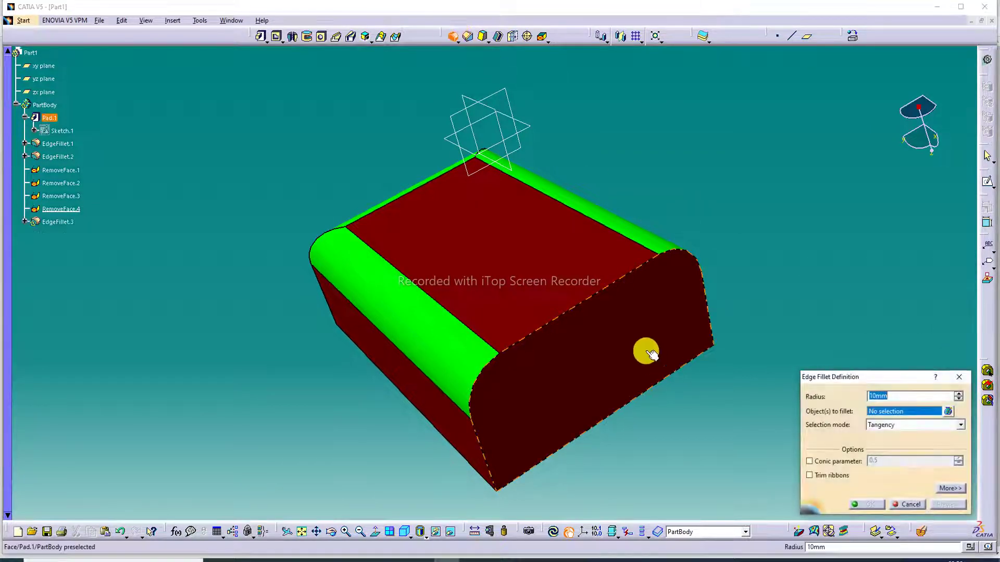
{"action": "left_click", "coordinate": [614, 288]}
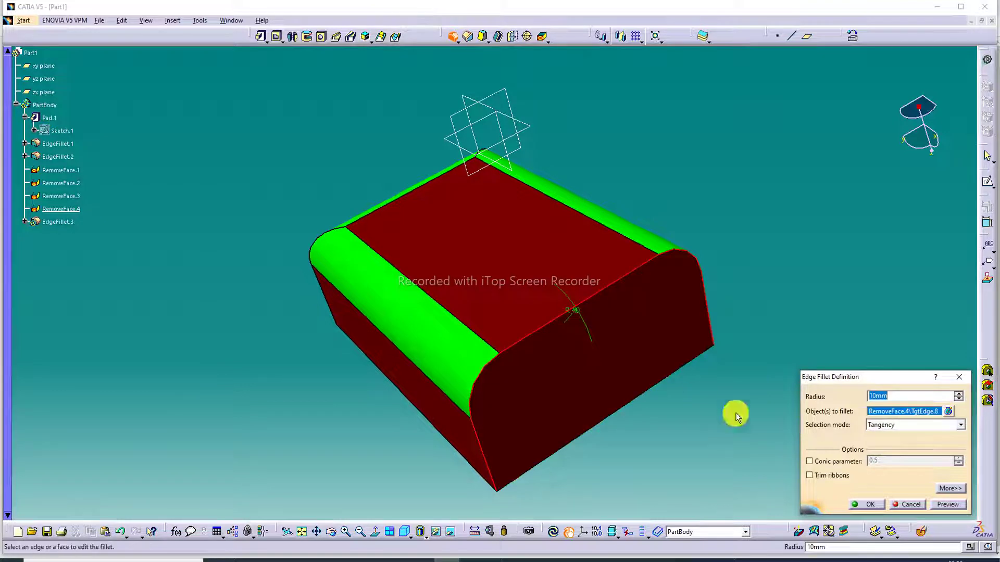
{"action": "left_click", "coordinate": [869, 504]}
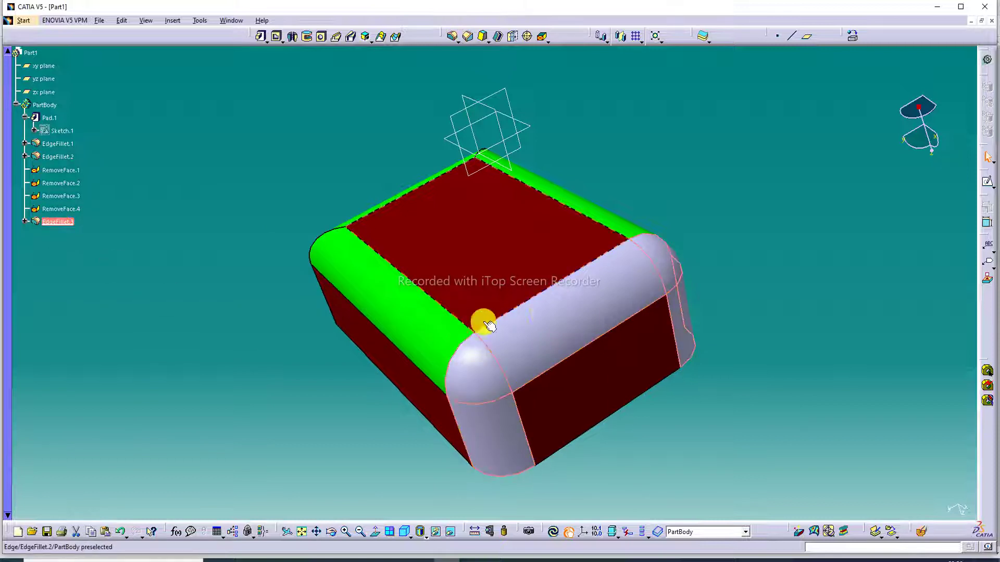
Set the Fill Color of EdgeFillet.3's long top face to blue in its Properties.
{"action": "right_click", "coordinate": [553, 321]}
{"action": "left_click", "coordinate": [581, 364]}
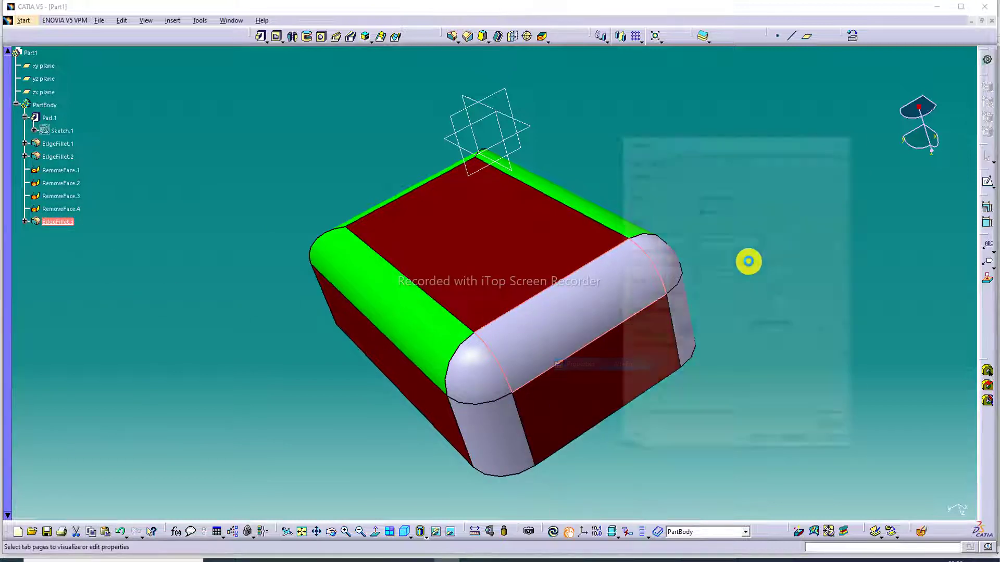
{"action": "left_click", "coordinate": [691, 207]}
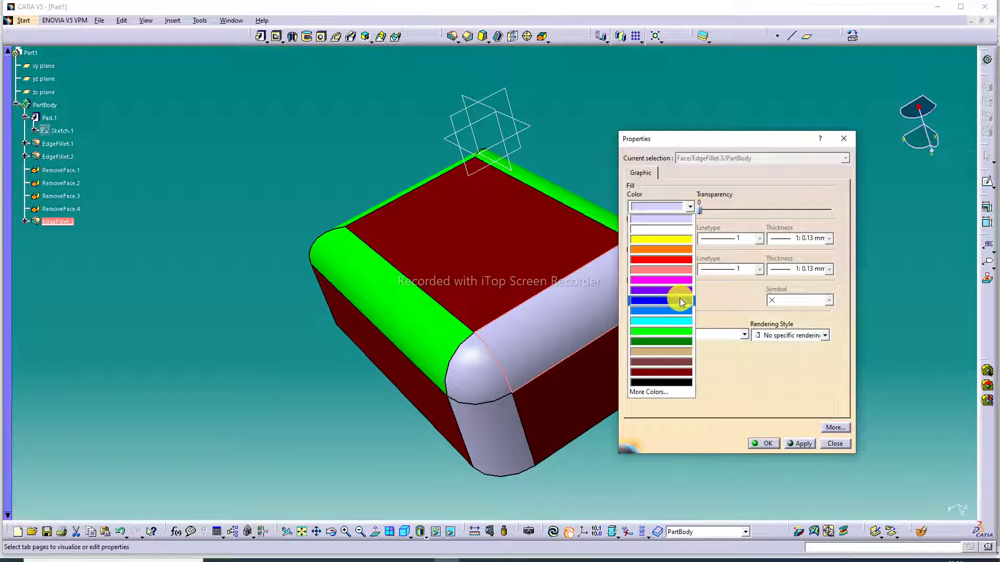
{"action": "left_click", "coordinate": [680, 298]}
{"action": "left_click", "coordinate": [763, 444]}
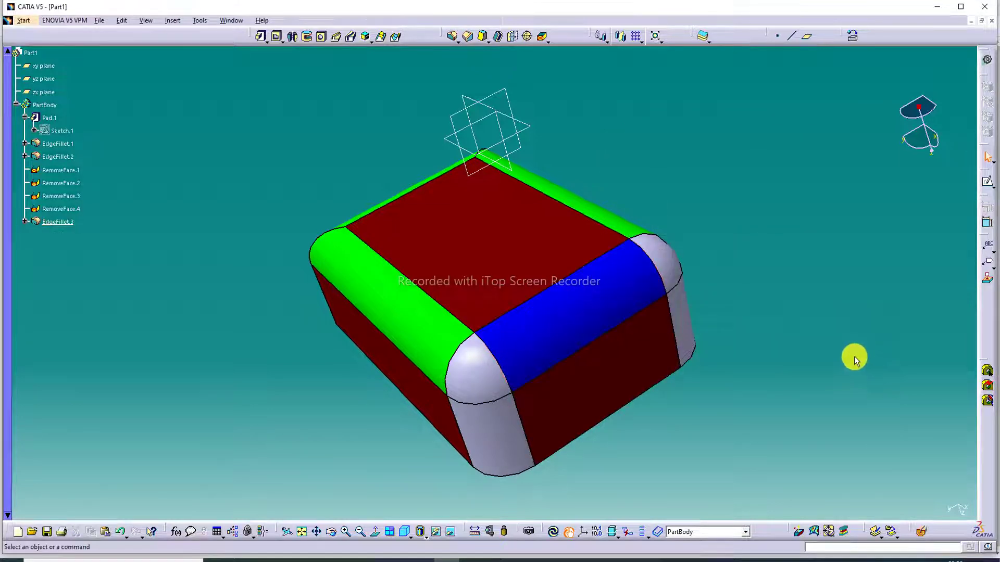
{"action": "mouse_move", "coordinate": [716, 207]}
{"action": "middle_mouse_down"}
{"action": "mouse_move", "coordinate": [614, 341]}
{"action": "mouse_move", "coordinate": [727, 285]}
{"action": "middle_mouse_up"}
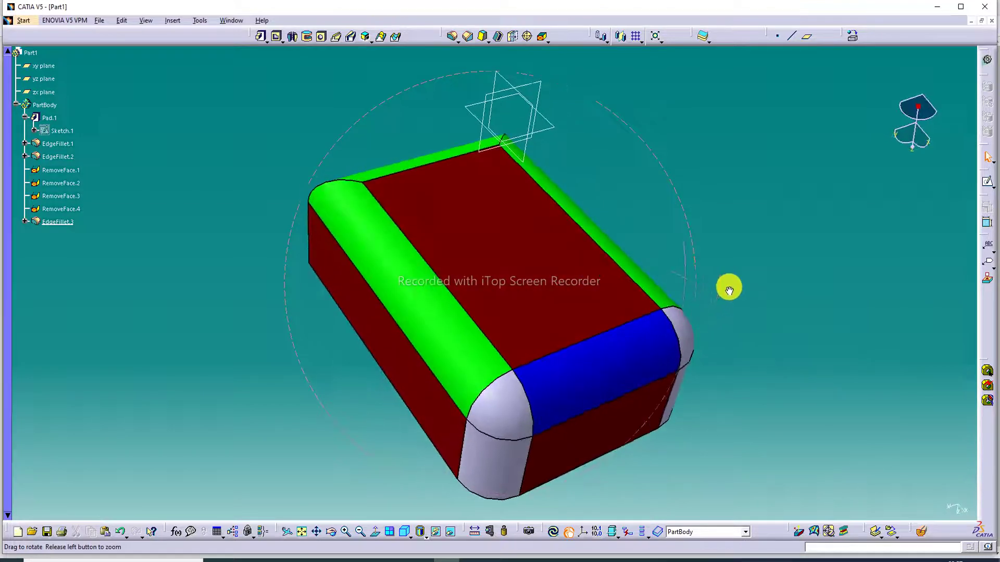
Try removing two grey fillet side faces with Remove Face, which fails with an update error.
{"action": "left_click", "coordinate": [520, 464]}
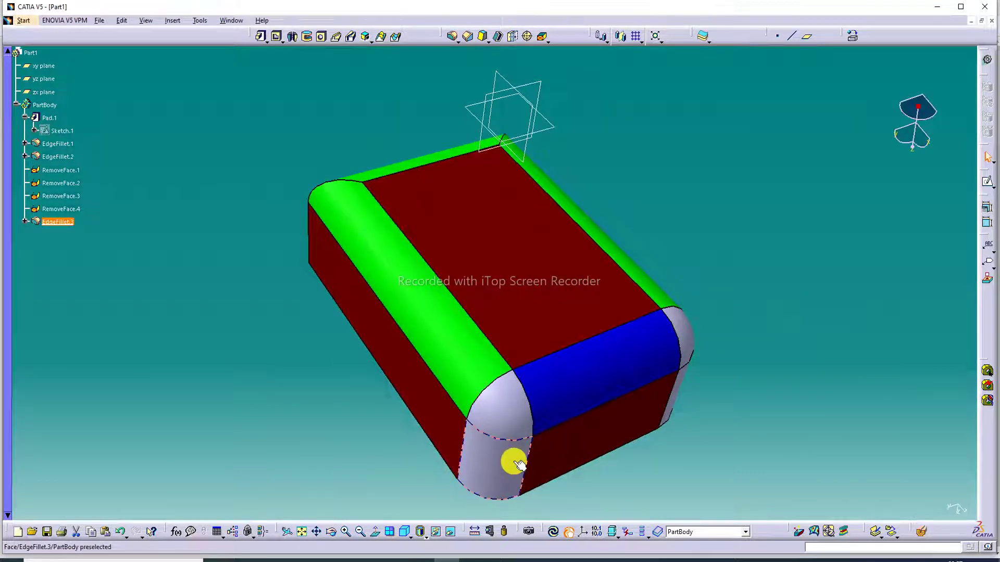
{"action": "middle_click_drag", "start_coordinate": [694, 339], "coordinate": [630, 210]}
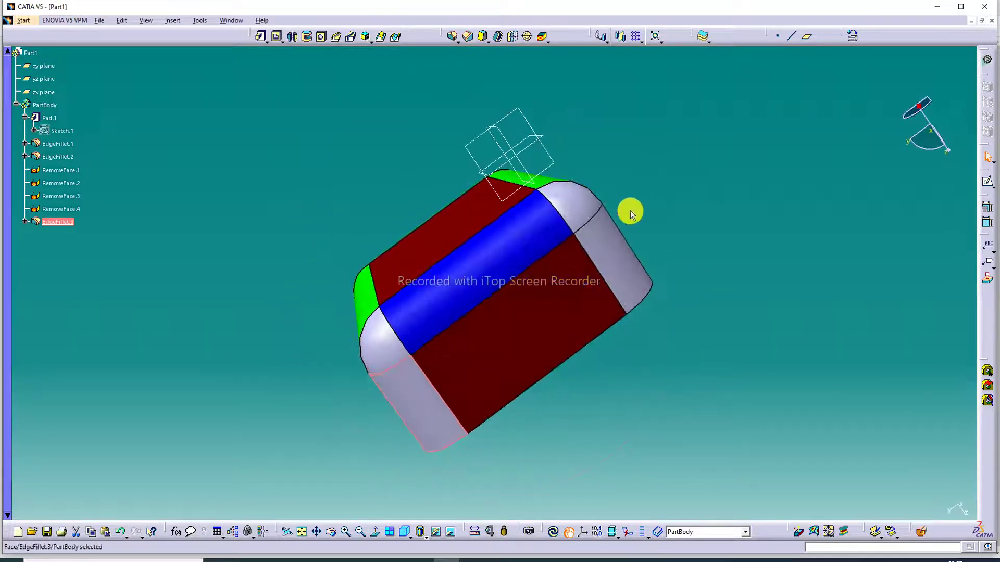
{"action": "left_click", "coordinate": [623, 255]}
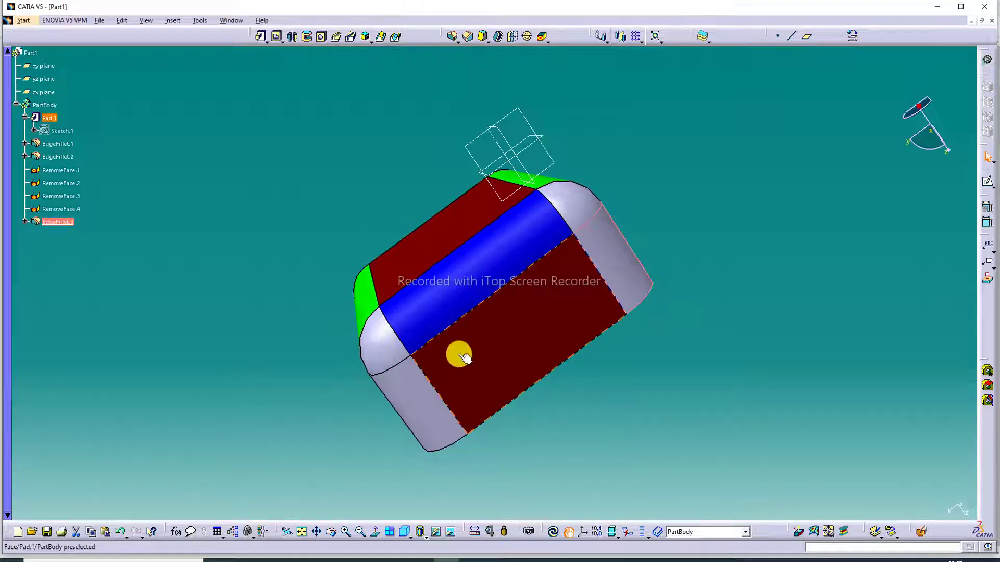
{"action": "left_click", "coordinate": [417, 400], "text": "ctrl"}
{"action": "left_click", "coordinate": [544, 37]}
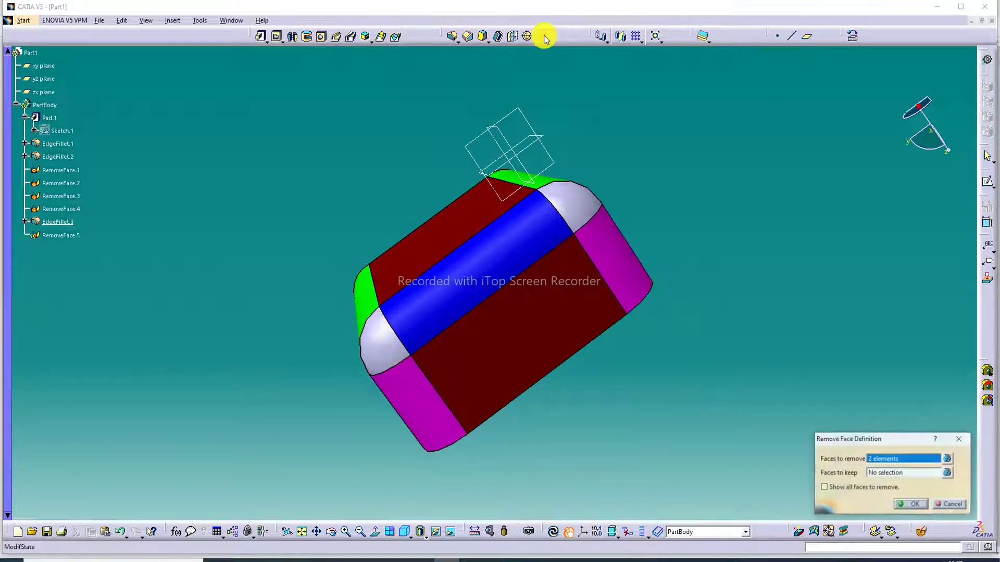
{"action": "left_click", "coordinate": [912, 504]}
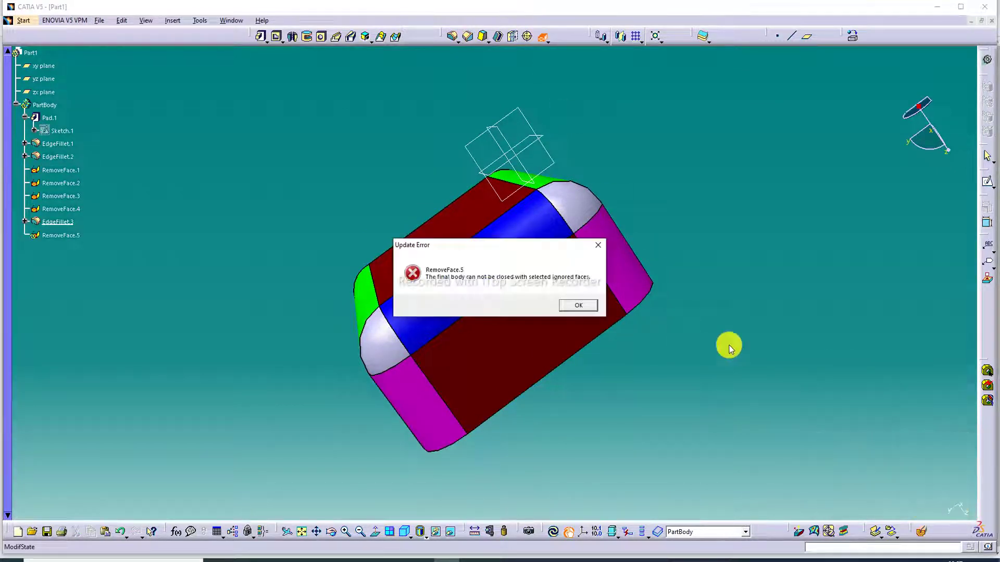
{"action": "left_click", "coordinate": [579, 306]}
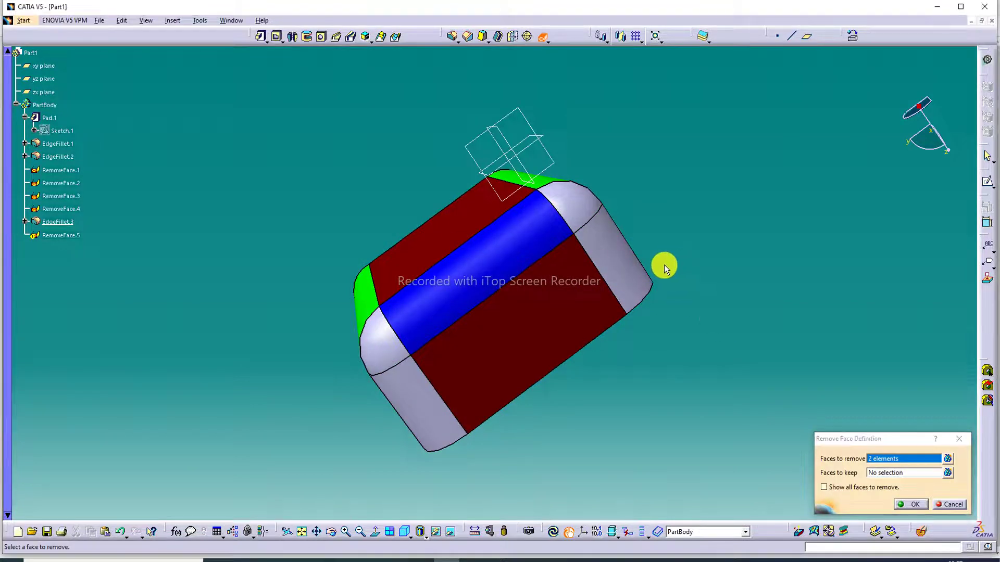
Cancel the failed removal and retry Remove Face on the right fillet face, which errors again.
{"action": "left_click", "coordinate": [616, 255]}
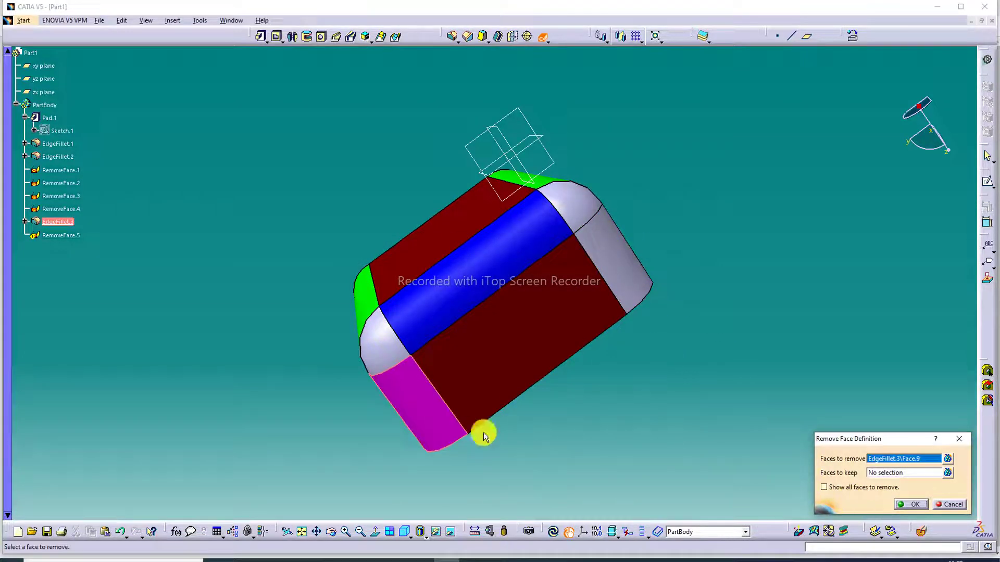
{"action": "left_click", "coordinate": [963, 439]}
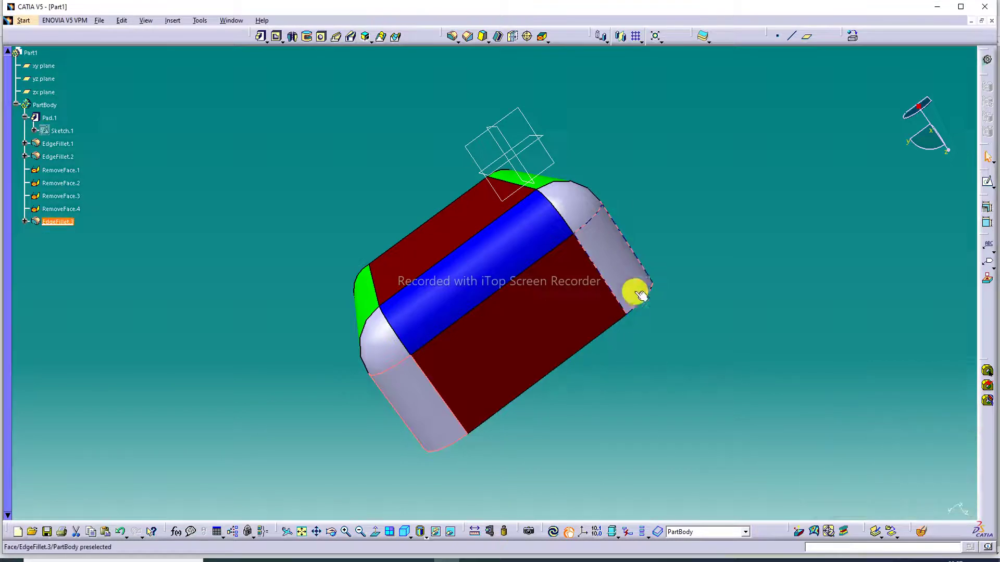
{"action": "right_click", "coordinate": [641, 276]}
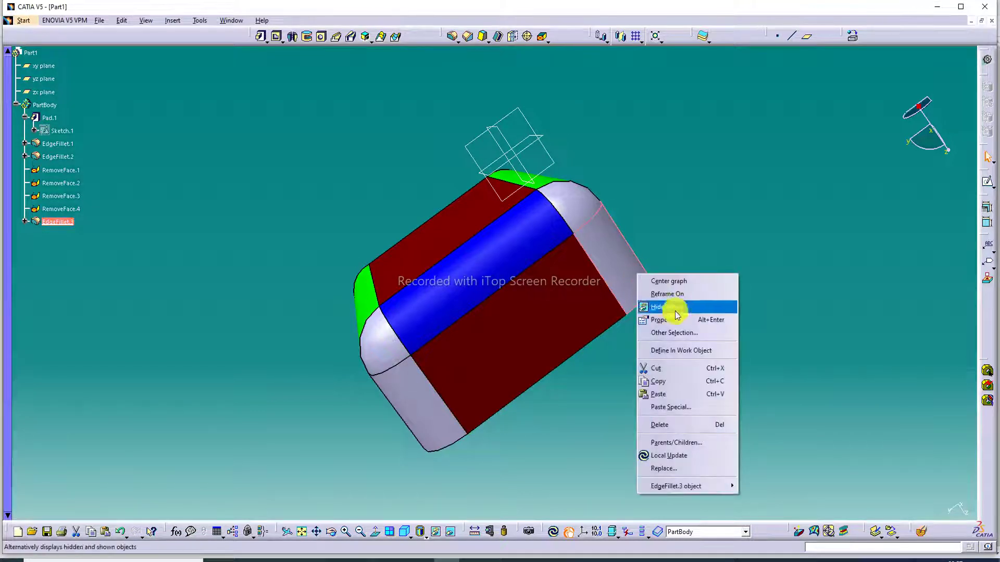
{"action": "left_click", "coordinate": [629, 271]}
{"action": "left_click", "coordinate": [542, 37]}
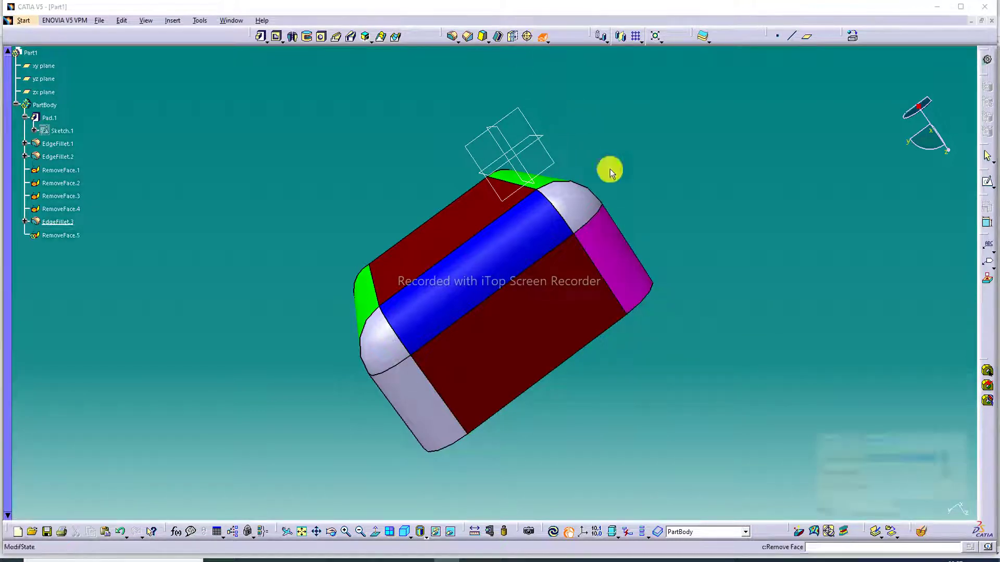
{"action": "left_click", "coordinate": [911, 505]}
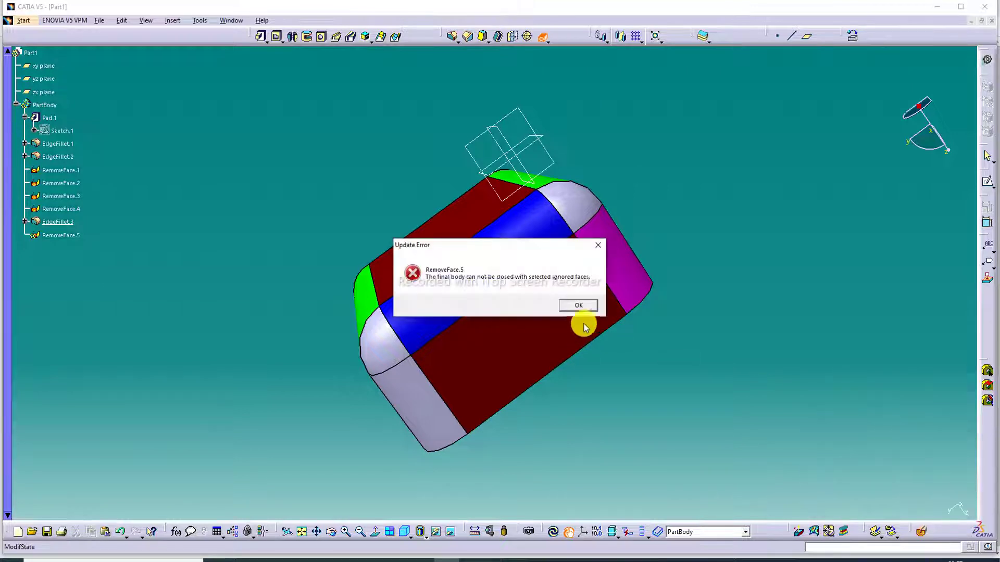
{"action": "left_click", "coordinate": [589, 307]}
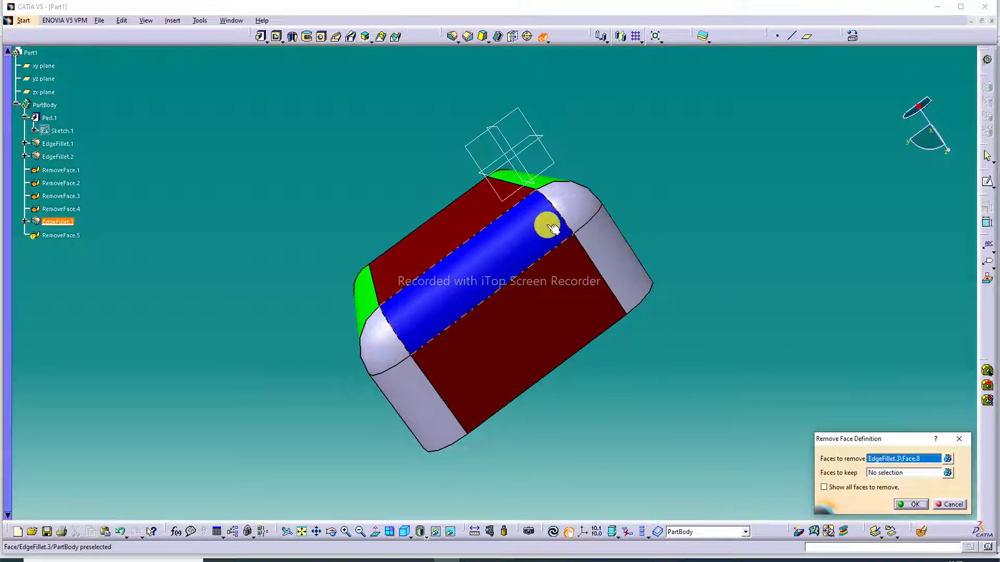
Add the second side fillet face to the Remove Face definition and confirm it.
{"action": "mouse_move", "coordinate": [697, 139]}
{"action": "middle_mouse_down"}
{"action": "mouse_move", "coordinate": [642, 277]}
{"action": "mouse_move", "coordinate": [605, 326]}
{"action": "middle_mouse_up"}
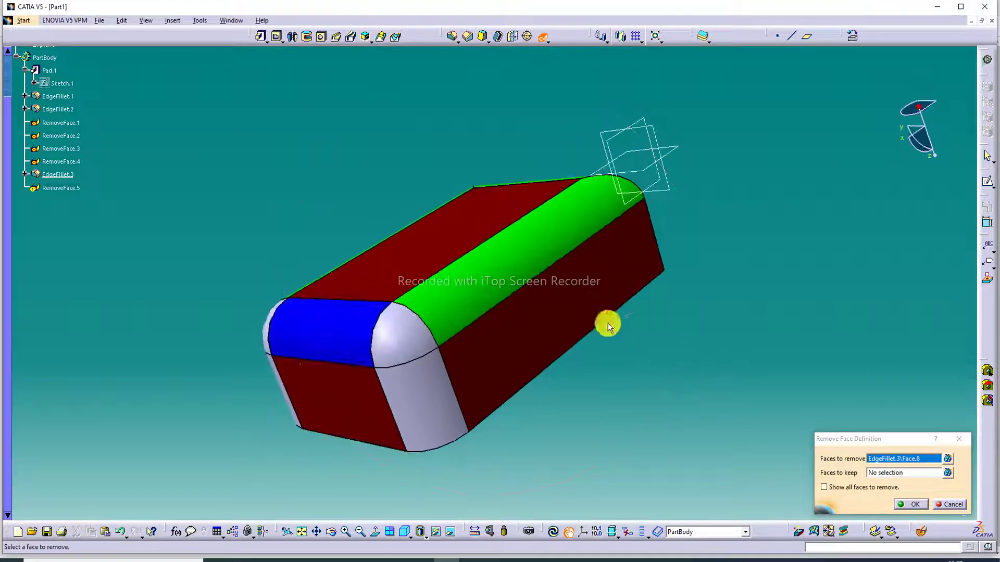
{"action": "left_click", "coordinate": [415, 334]}
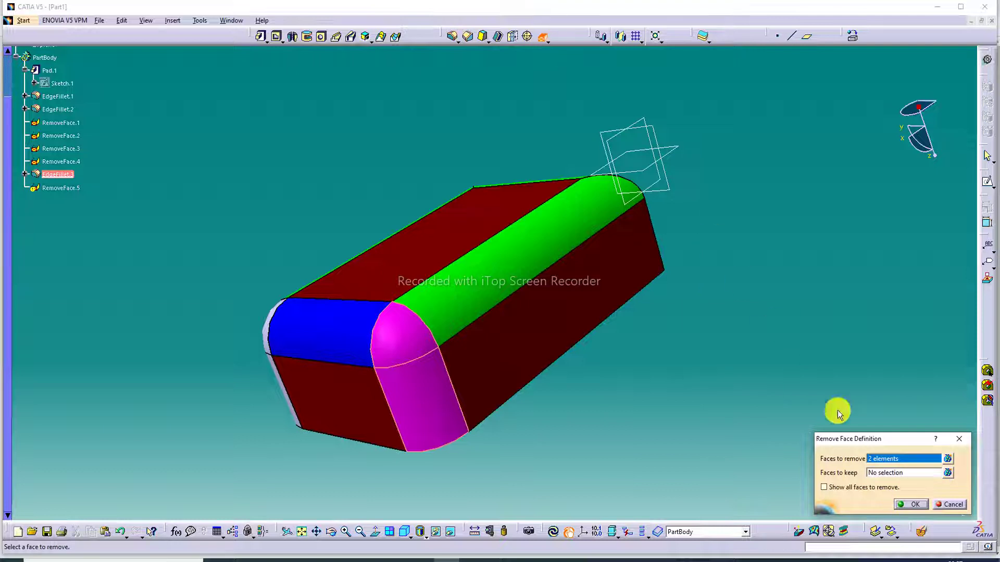
{"action": "left_click", "coordinate": [917, 505]}
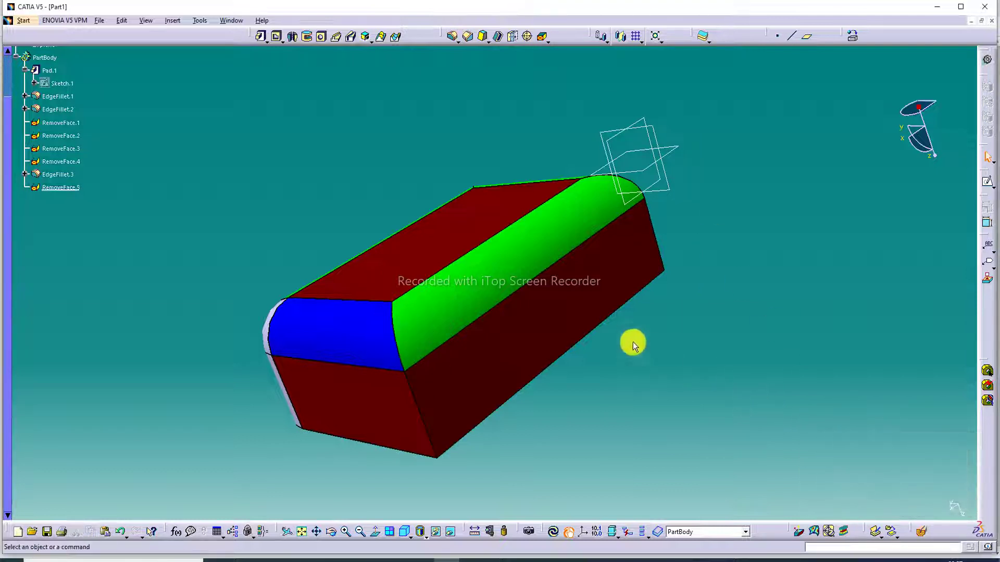
Remove the last grey fillet faces, leaving only the green and blue rounded strips.
{"action": "mouse_move", "coordinate": [208, 182]}
{"action": "middle_mouse_down"}
{"action": "mouse_move", "coordinate": [328, 245]}
{"action": "mouse_move", "coordinate": [438, 243]}
{"action": "middle_mouse_up"}
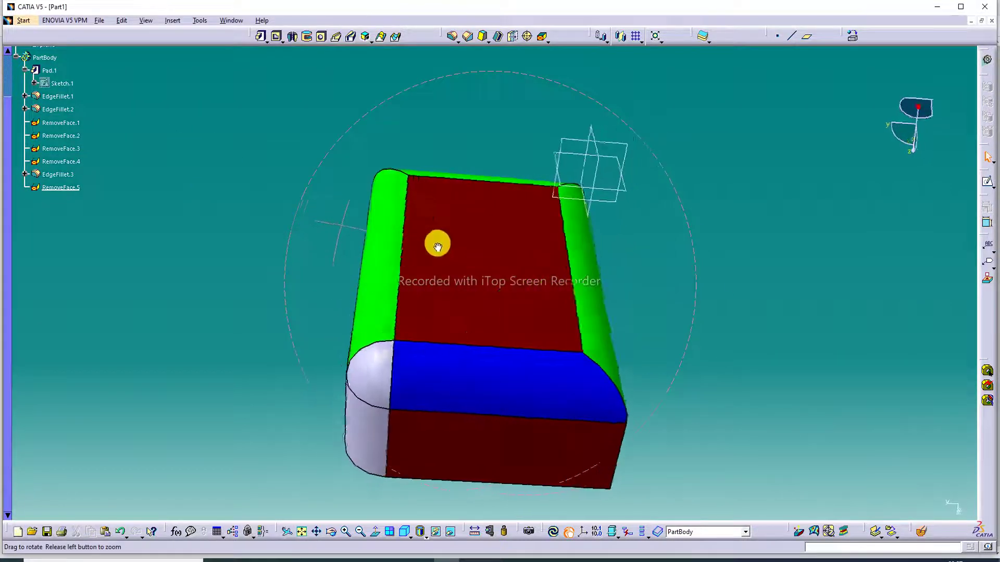
{"action": "left_click", "coordinate": [381, 371]}
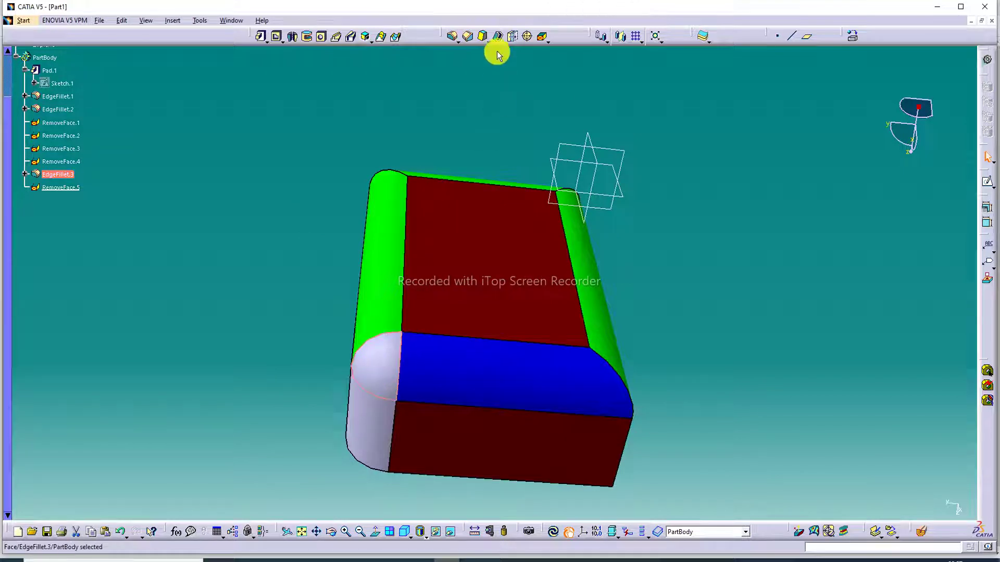
{"action": "left_click", "coordinate": [544, 37]}
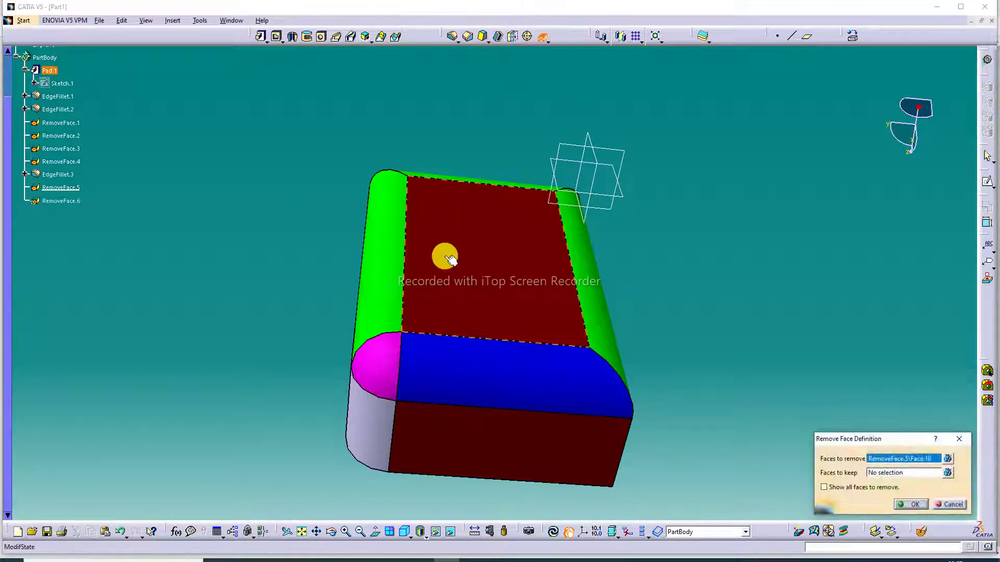
{"action": "left_click", "coordinate": [365, 414]}
{"action": "left_click", "coordinate": [920, 509]}
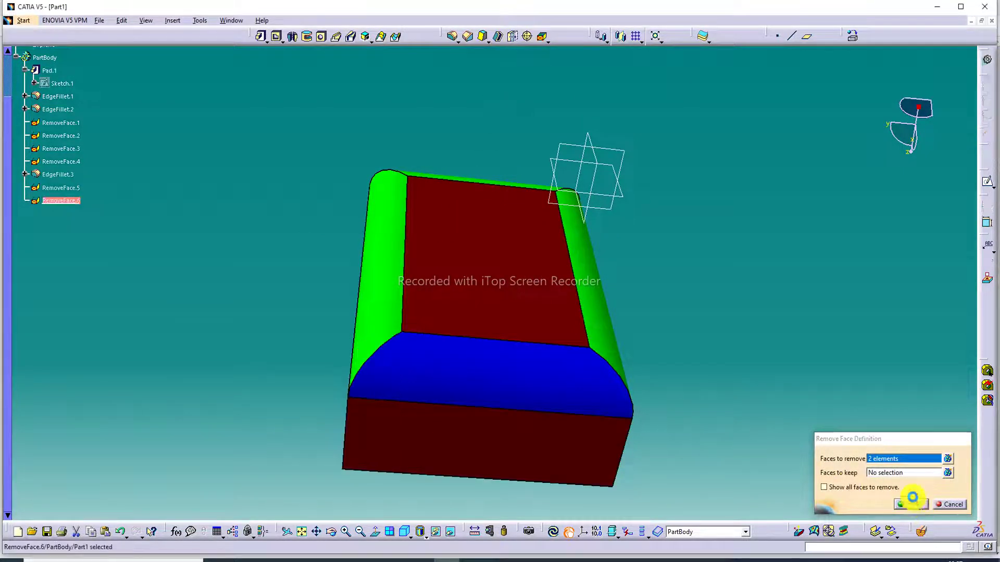
{"action": "mouse_move", "coordinate": [720, 246]}
{"action": "middle_mouse_down"}
{"action": "mouse_move", "coordinate": [614, 277]}
{"action": "mouse_move", "coordinate": [672, 250]}
{"action": "mouse_move", "coordinate": [745, 148]}
{"action": "mouse_move", "coordinate": [610, 233]}
{"action": "mouse_move", "coordinate": [726, 155]}
{"action": "middle_mouse_up"}
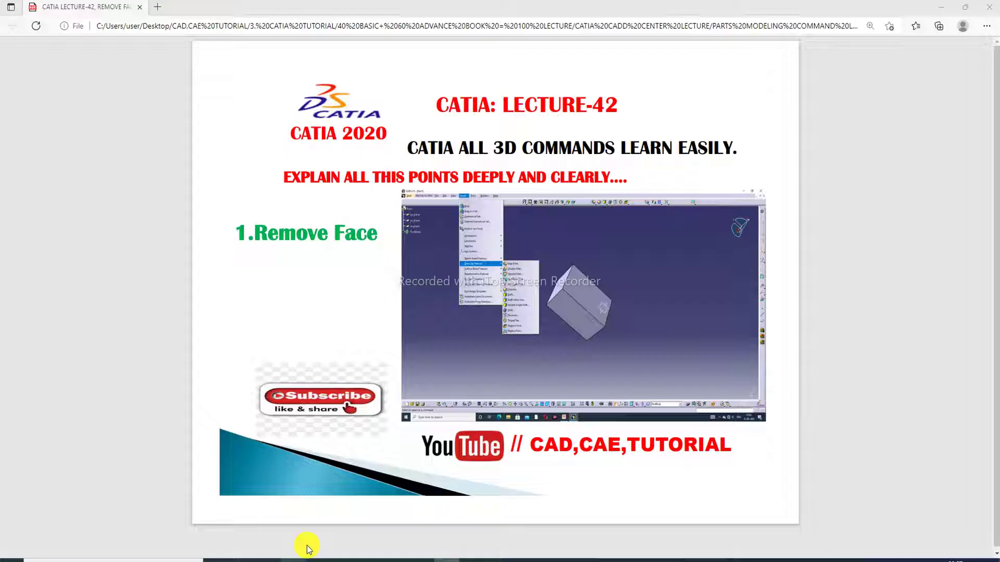
Switch to the Edge window showing the CATIA Lecture-42 Remove Face PDF.
{"action": "left_click", "coordinate": [302, 553]}
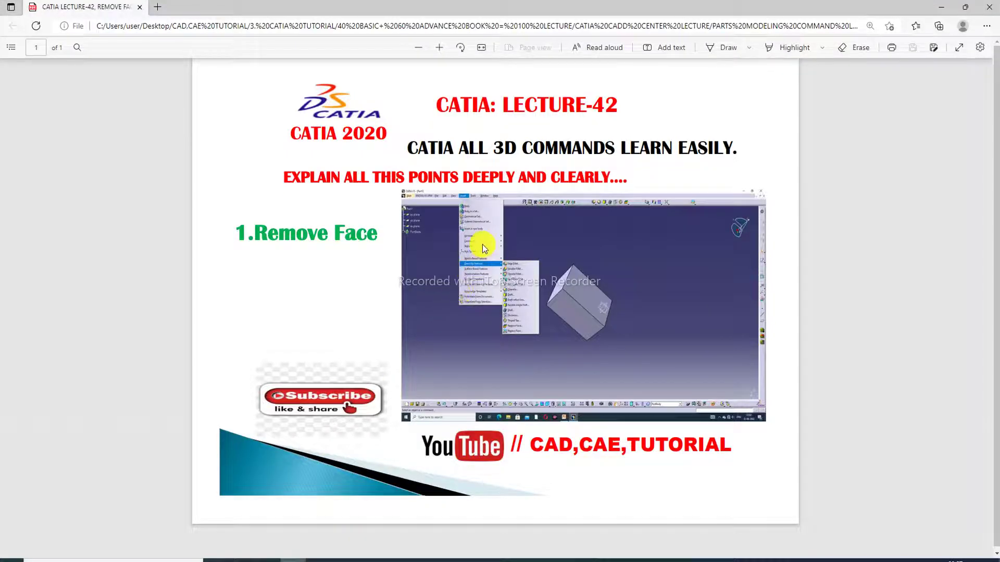